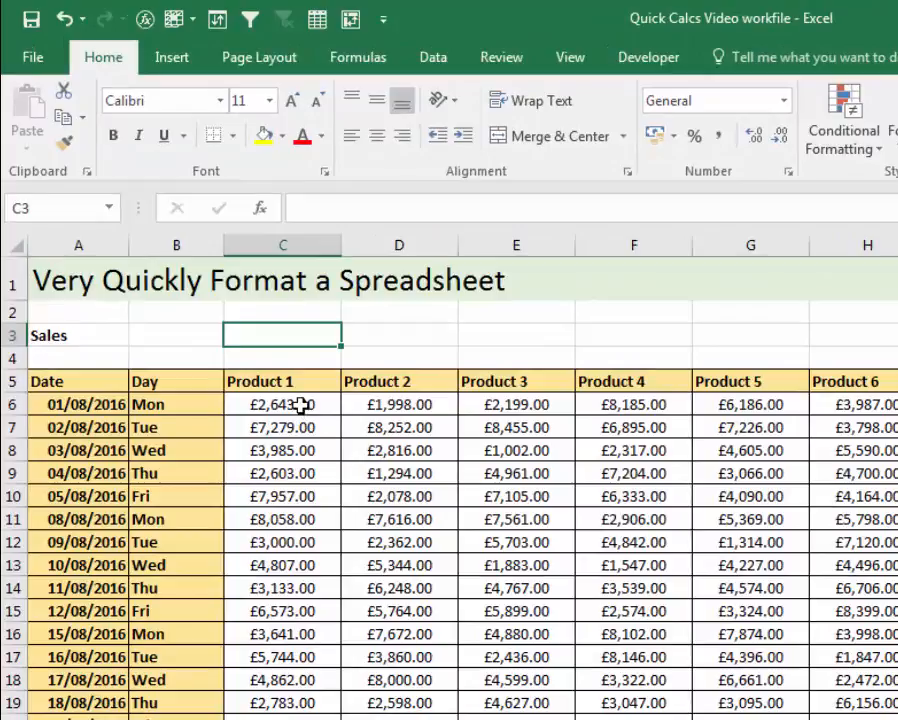
Step: Examine the daily sales figures for the products and the empty Totals, Average, Highest and Lowest columns in row 6
{"action": "left_click", "coordinate": [300, 405]}
{"action": "left_click", "coordinate": [380, 404]}
{"action": "left_click", "coordinate": [496, 400]}
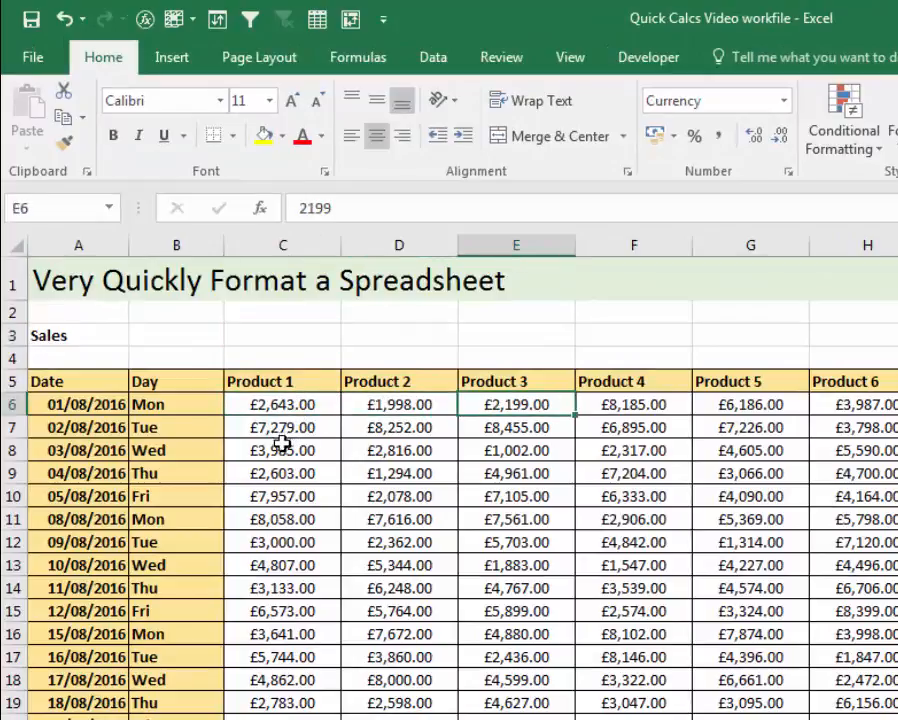
{"action": "left_click", "coordinate": [286, 427]}
{"action": "left_click", "coordinate": [285, 457]}
{"action": "left_click", "coordinate": [279, 493]}
{"action": "left_click", "coordinate": [280, 518]}
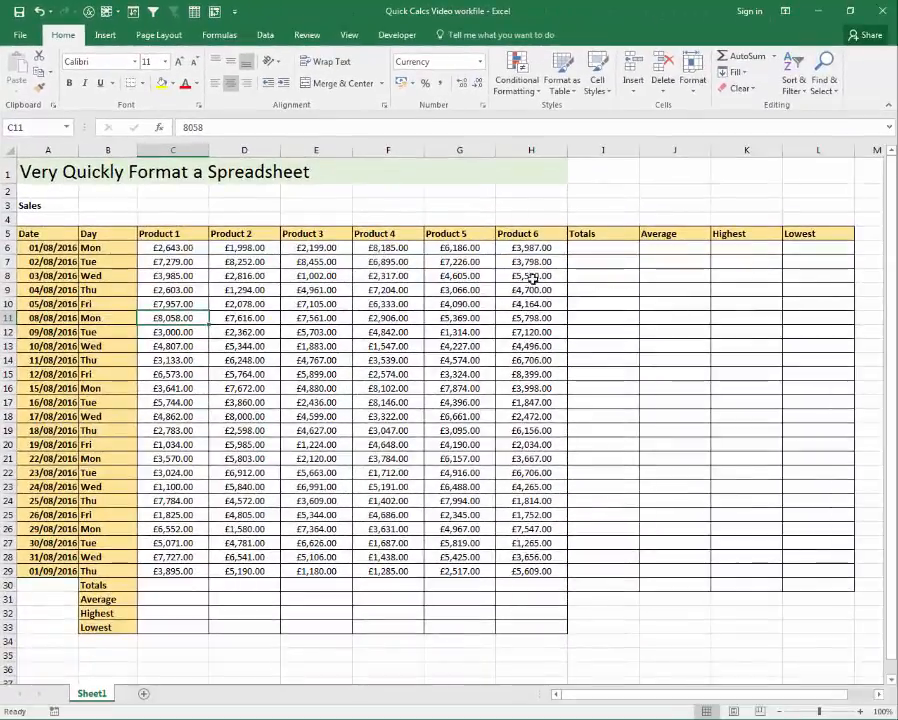
{"action": "left_click", "coordinate": [585, 249]}
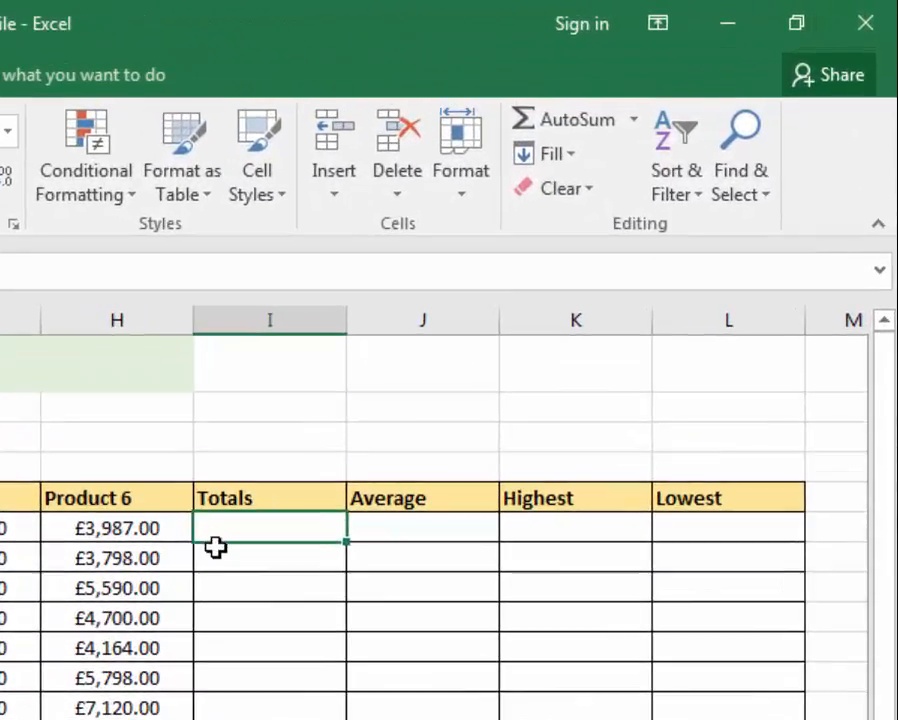
{"action": "left_click", "coordinate": [349, 442]}
{"action": "left_click", "coordinate": [347, 471]}
{"action": "left_click", "coordinate": [378, 528]}
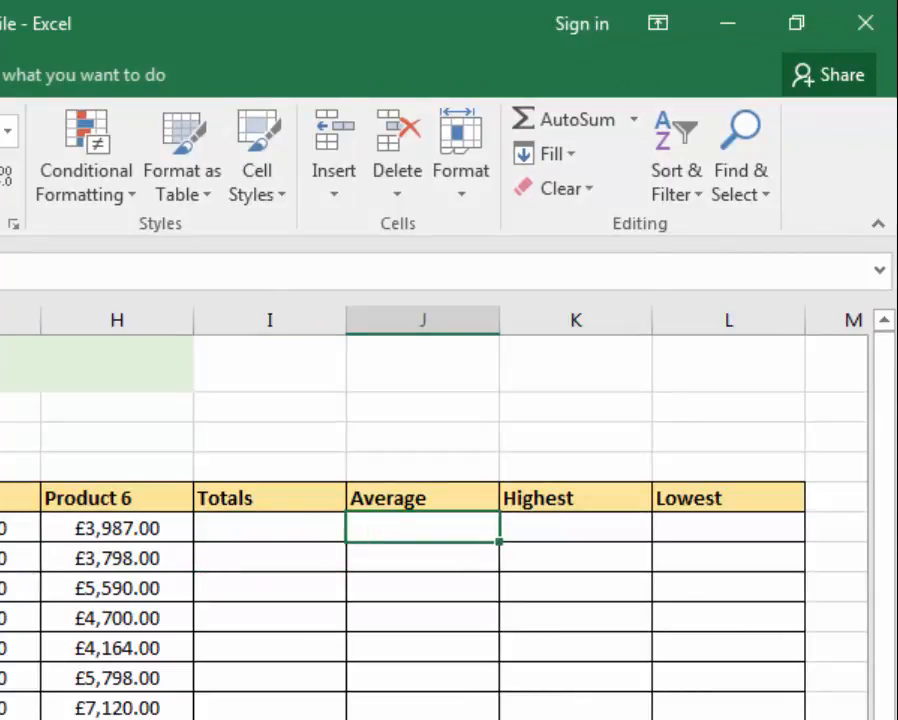
{"action": "left_click", "coordinate": [575, 524]}
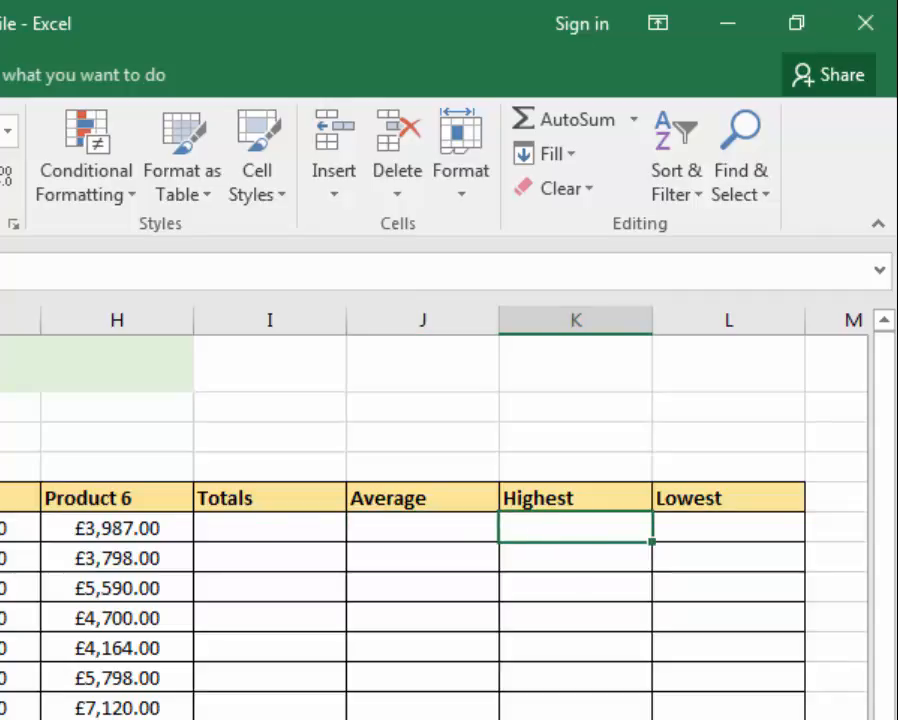
{"action": "left_click", "coordinate": [727, 530]}
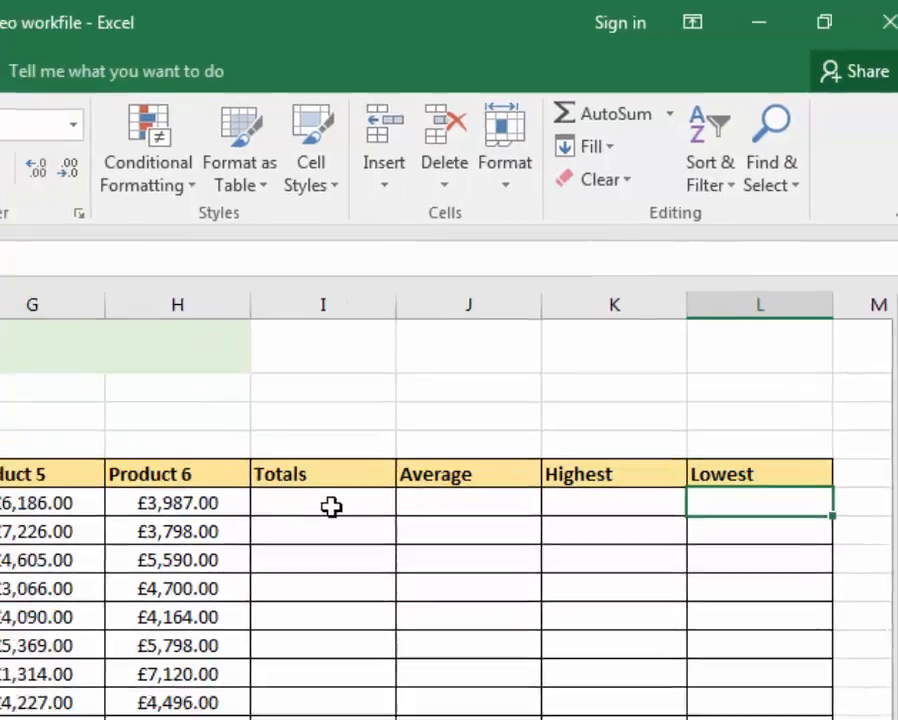
Step: Use AutoSum in I6 to total the first day's sales across all six products, C6:H6
{"action": "left_click", "coordinate": [331, 507]}
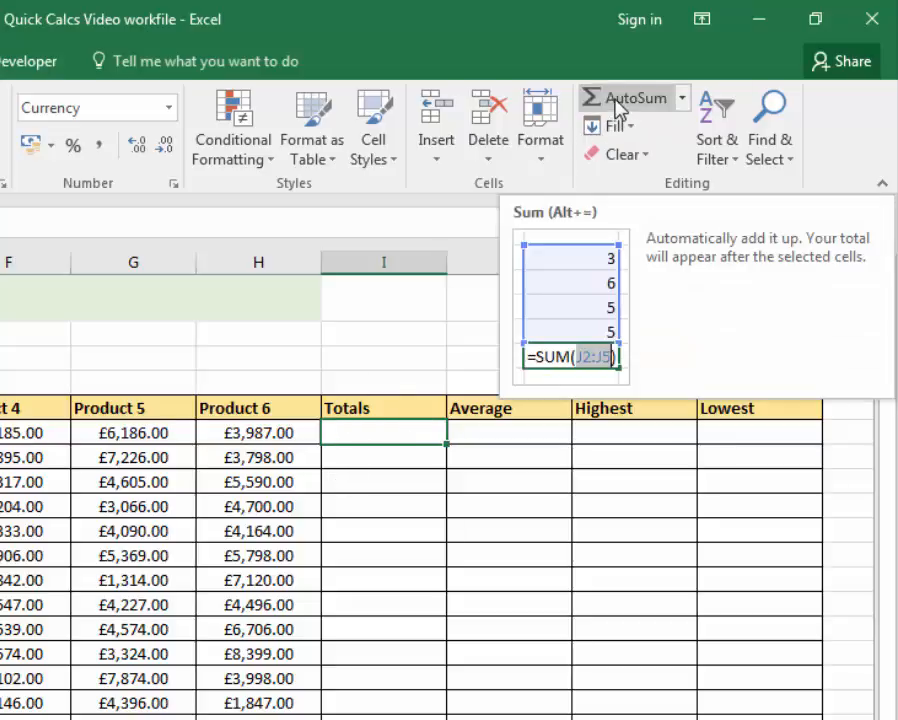
{"action": "left_click", "coordinate": [616, 100]}
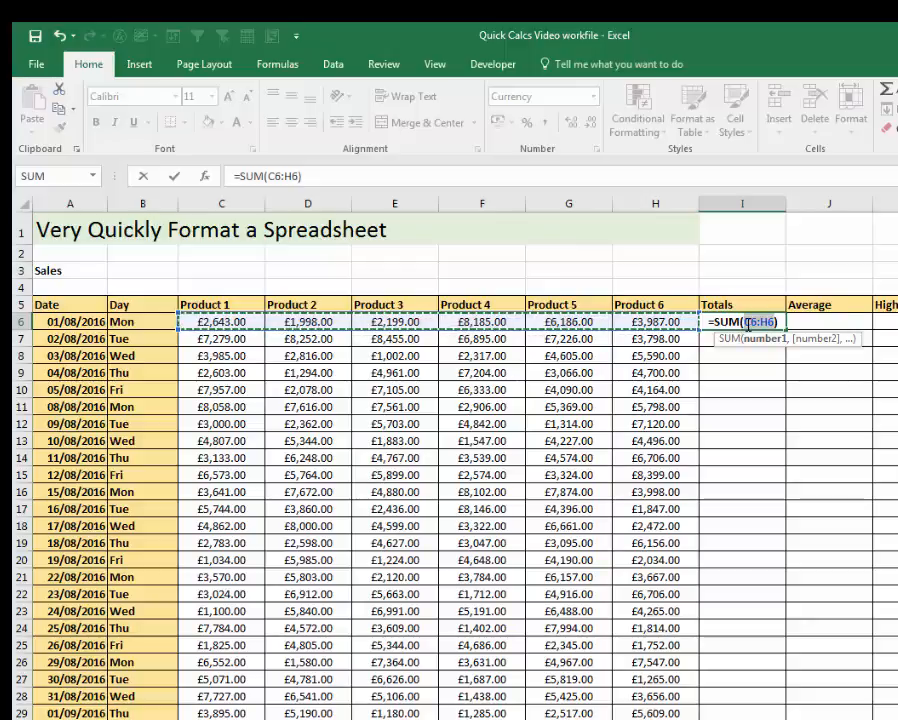
{"action": "key", "text": "Return"}
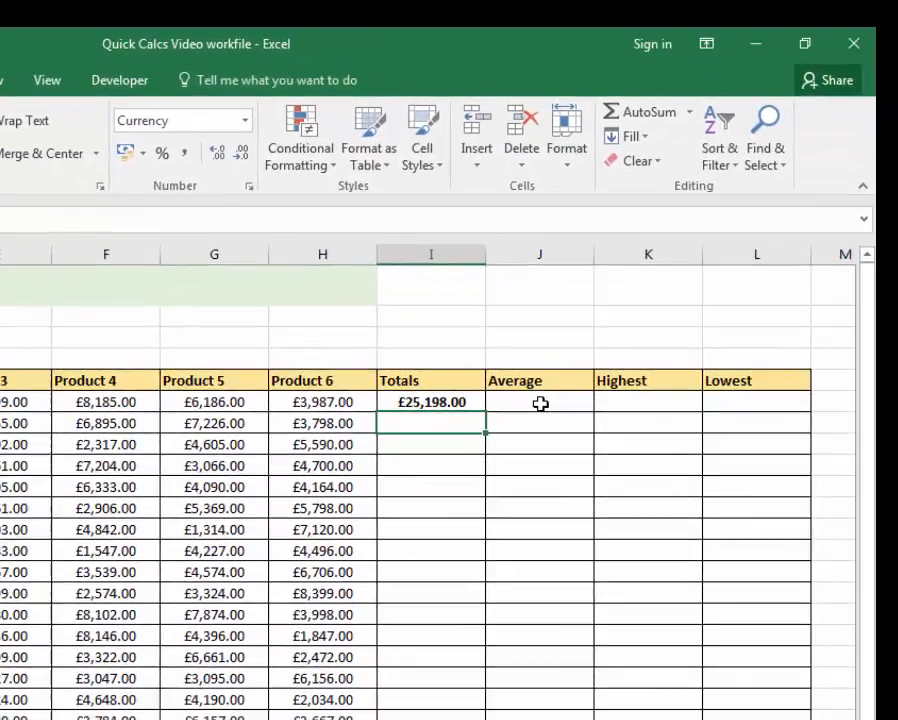
Step: Insert an AVERAGE formula in J6 and change its range to C6:H6 so the Totals cell is excluded
{"action": "left_click", "coordinate": [775, 577]}
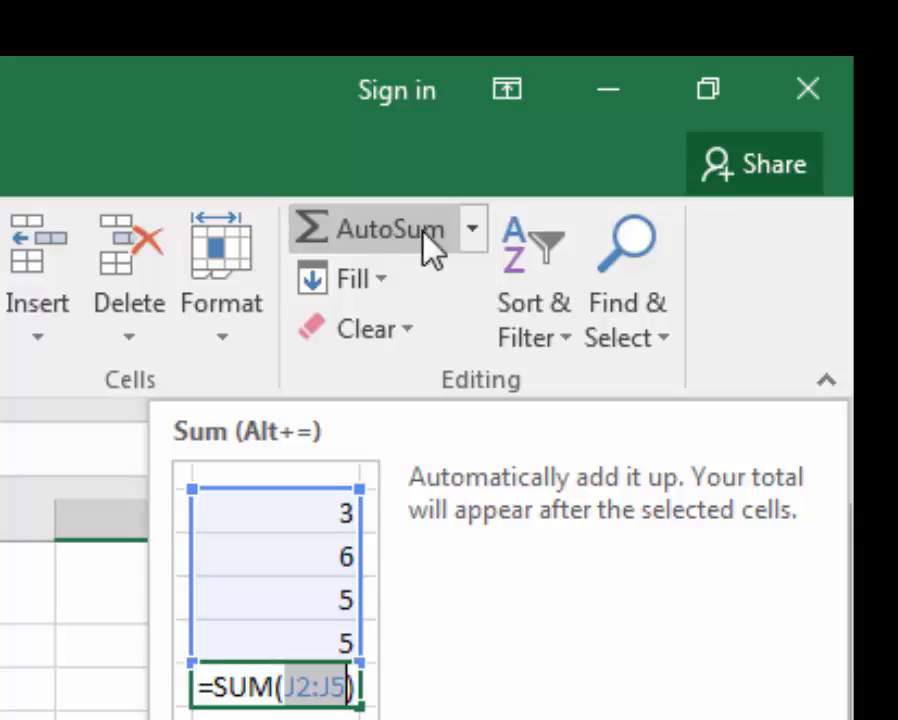
{"action": "left_click", "coordinate": [474, 232]}
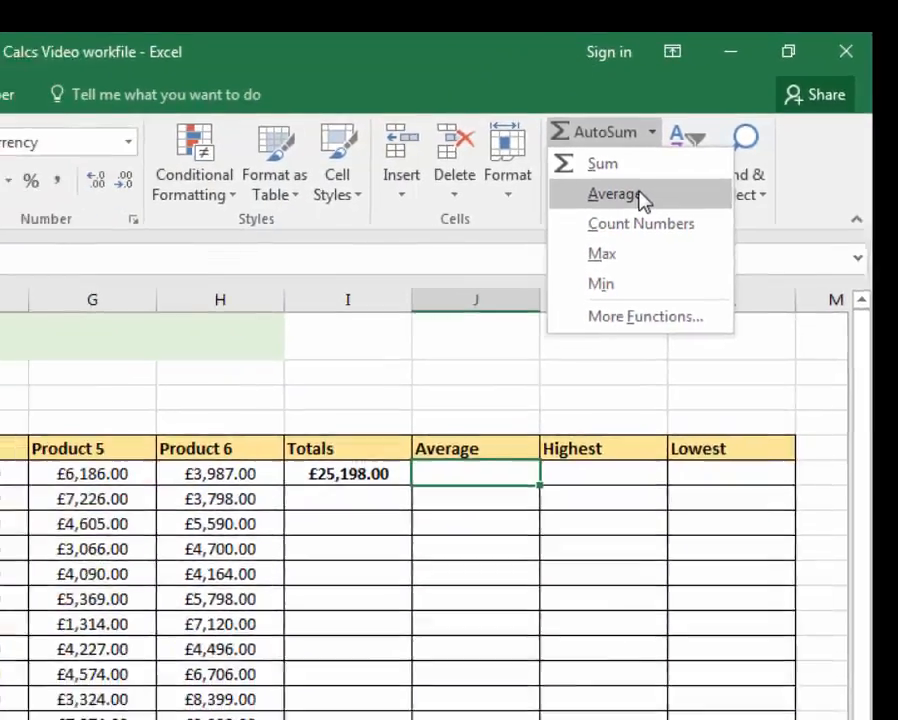
{"action": "left_click", "coordinate": [452, 340]}
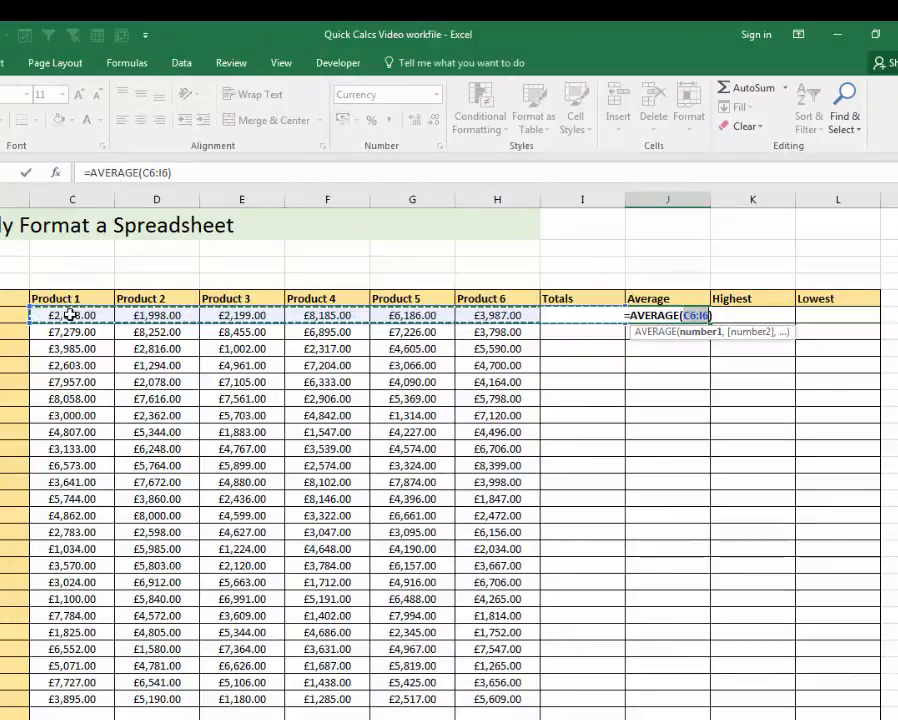
{"action": "left_click", "coordinate": [68, 315]}
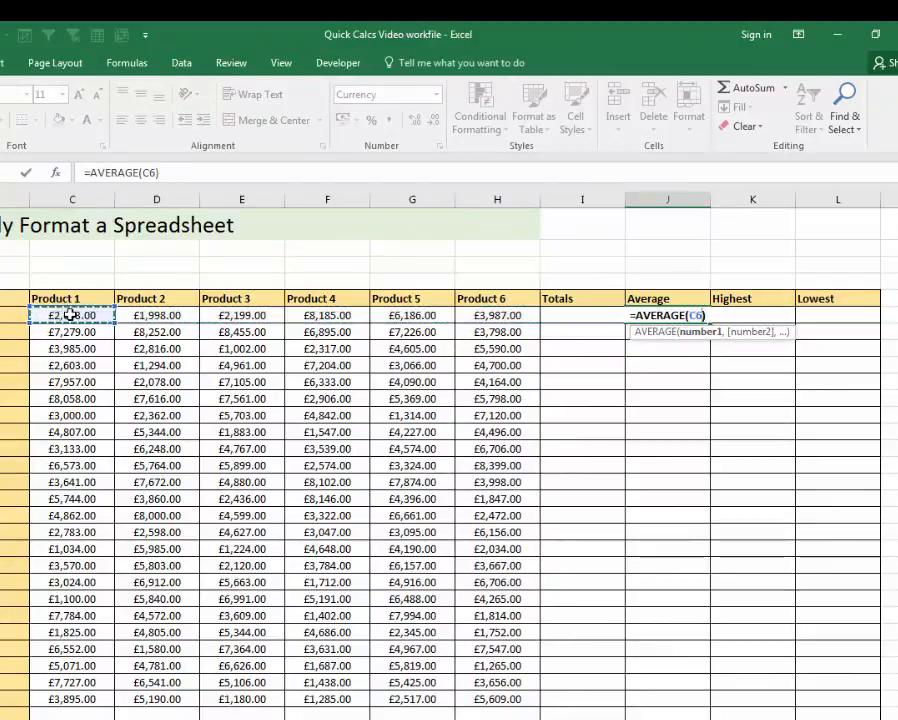
{"action": "left_click_drag", "start_coordinate": [68, 315], "coordinate": [257, 308]}
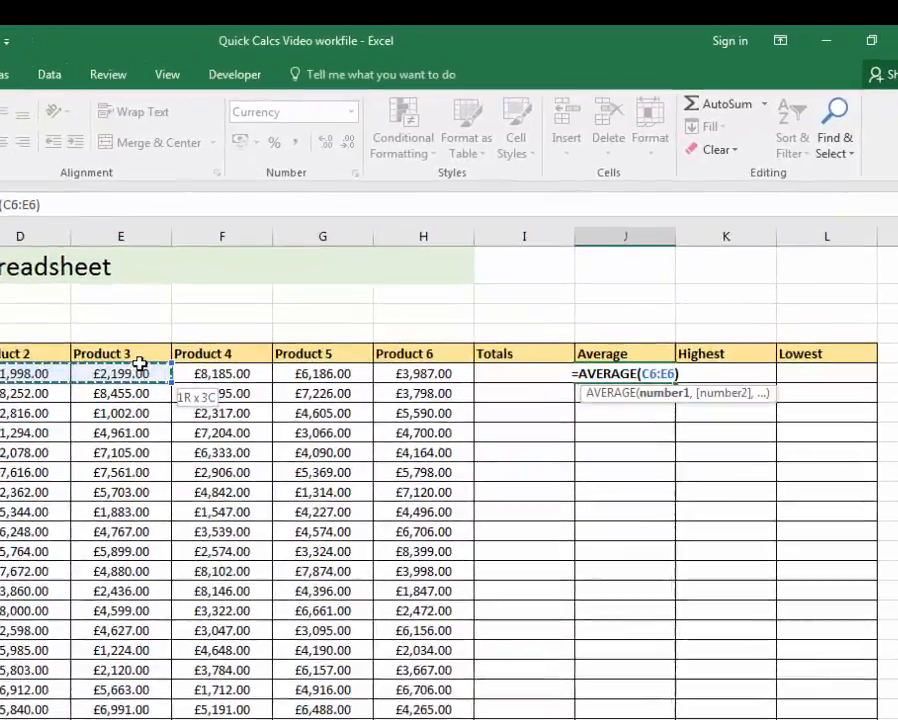
{"action": "left_click_drag", "start_coordinate": [140, 366], "coordinate": [311, 377]}
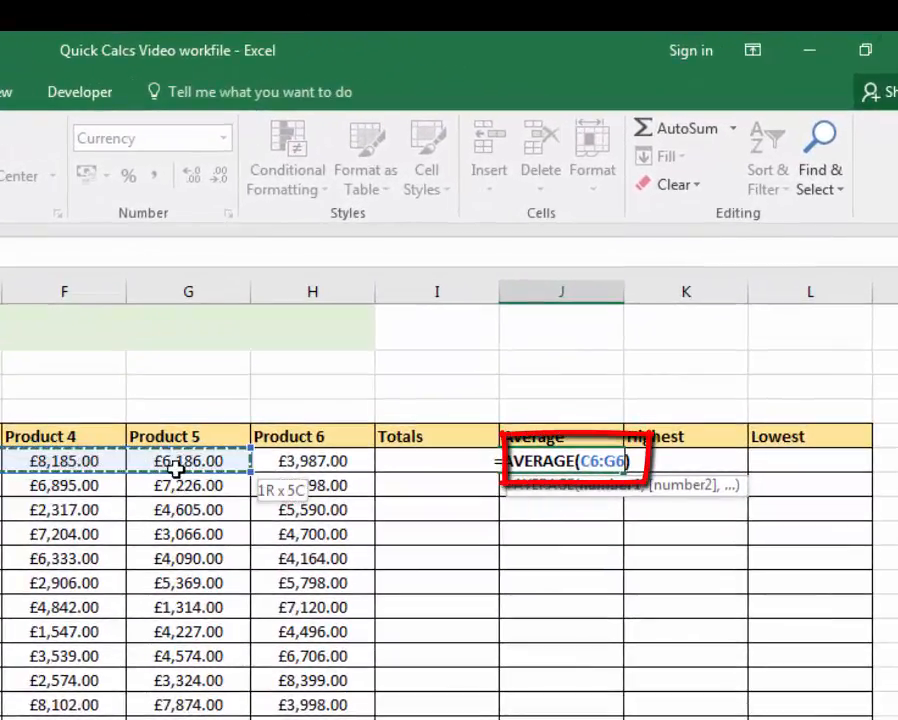
{"action": "left_click_drag", "start_coordinate": [233, 469], "coordinate": [303, 462]}
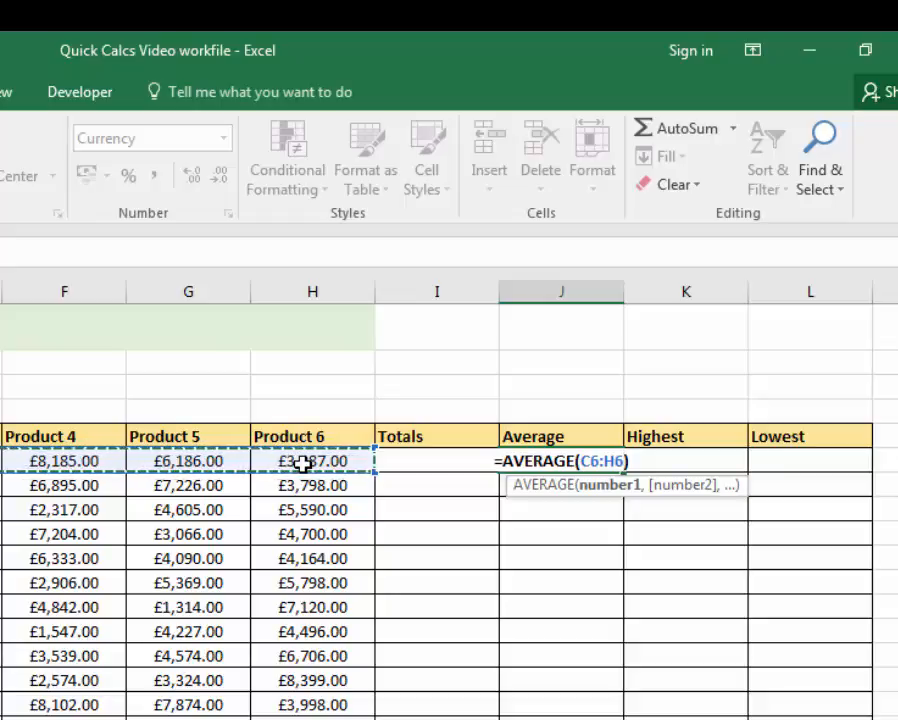
{"action": "key", "text": "Return"}
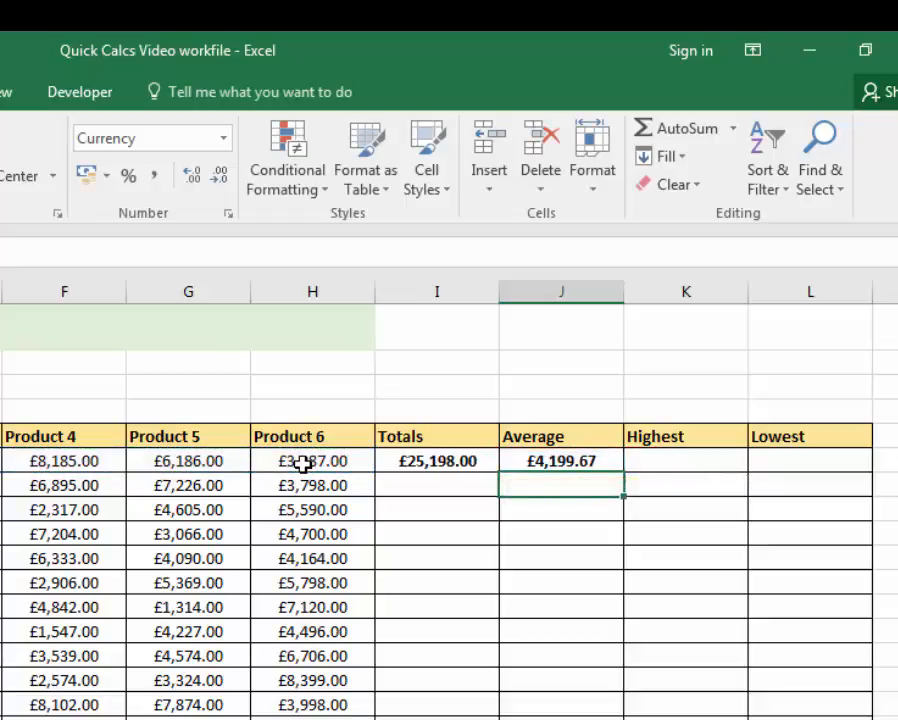
Step: Insert a MAX formula in K6 under Highest, with its range set to the six product cells C6:H6
{"action": "left_click", "coordinate": [681, 462]}
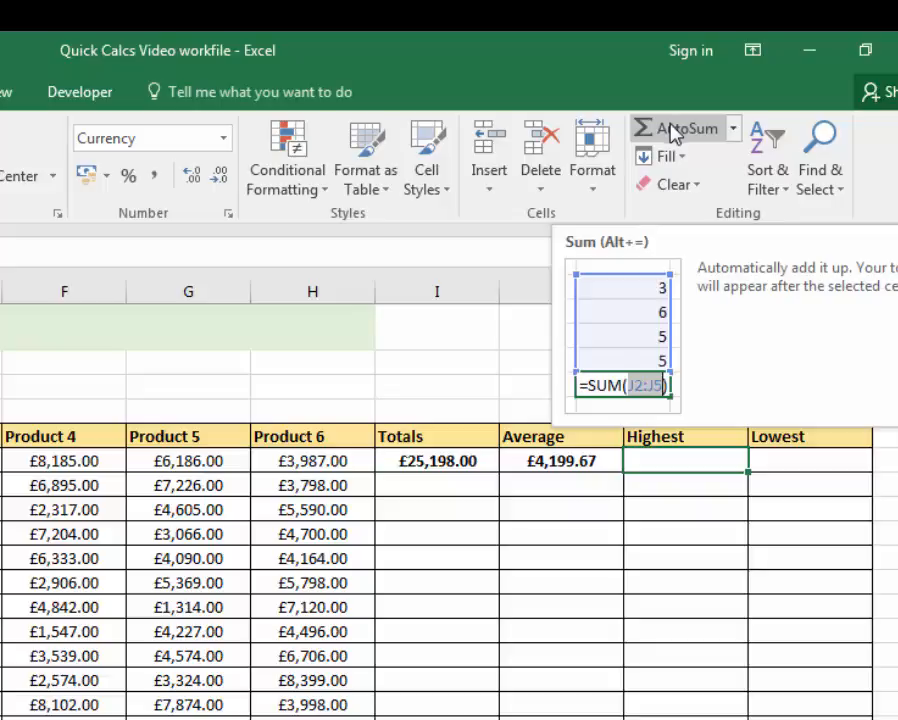
{"action": "left_click", "coordinate": [732, 130]}
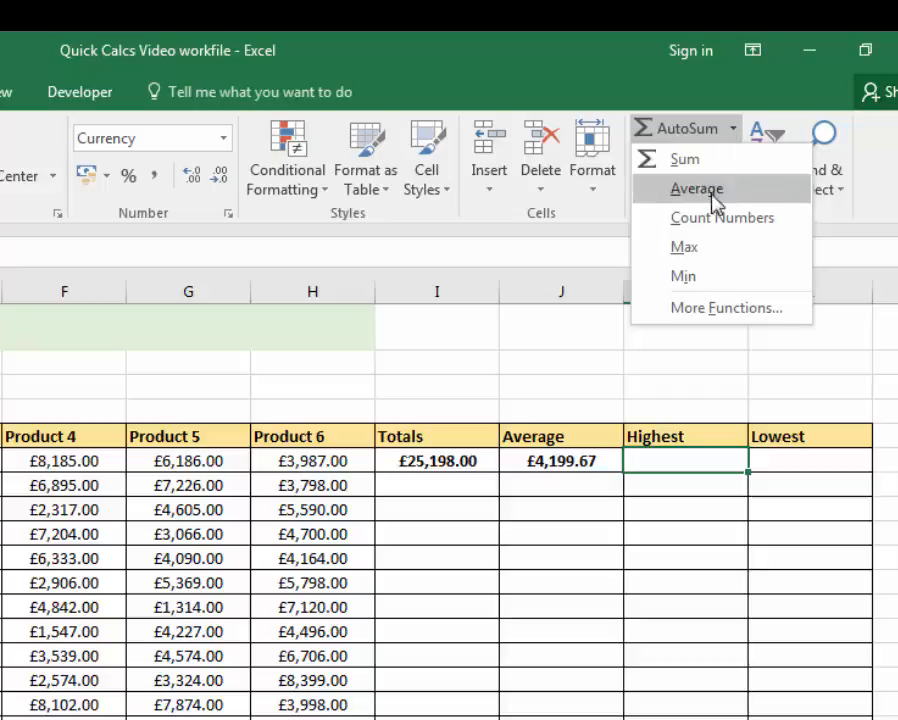
{"action": "left_click", "coordinate": [684, 247]}
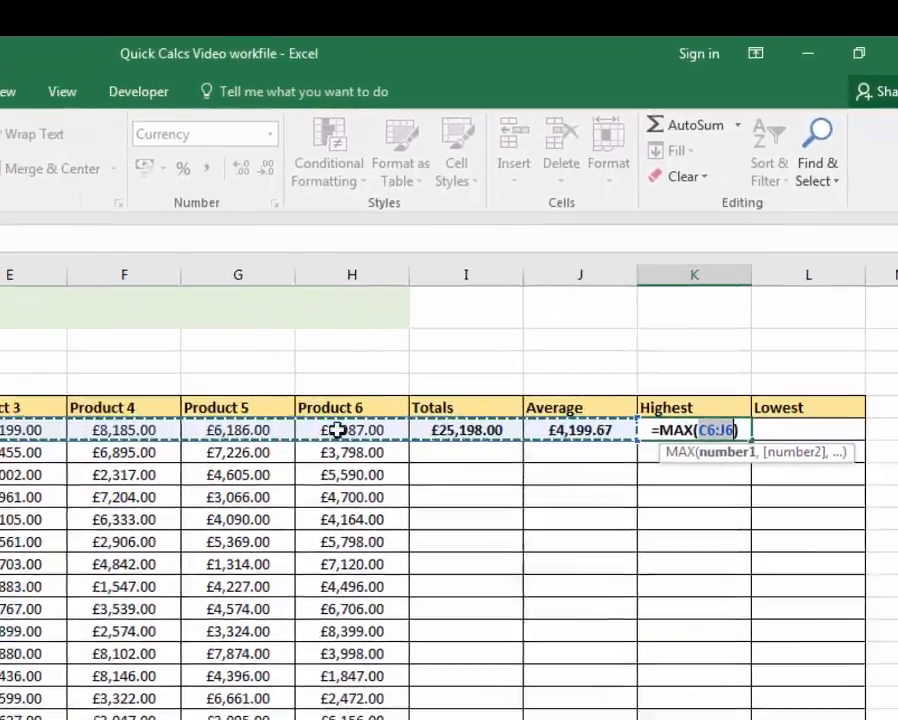
{"action": "left_click_drag", "start_coordinate": [75, 316], "coordinate": [488, 317]}
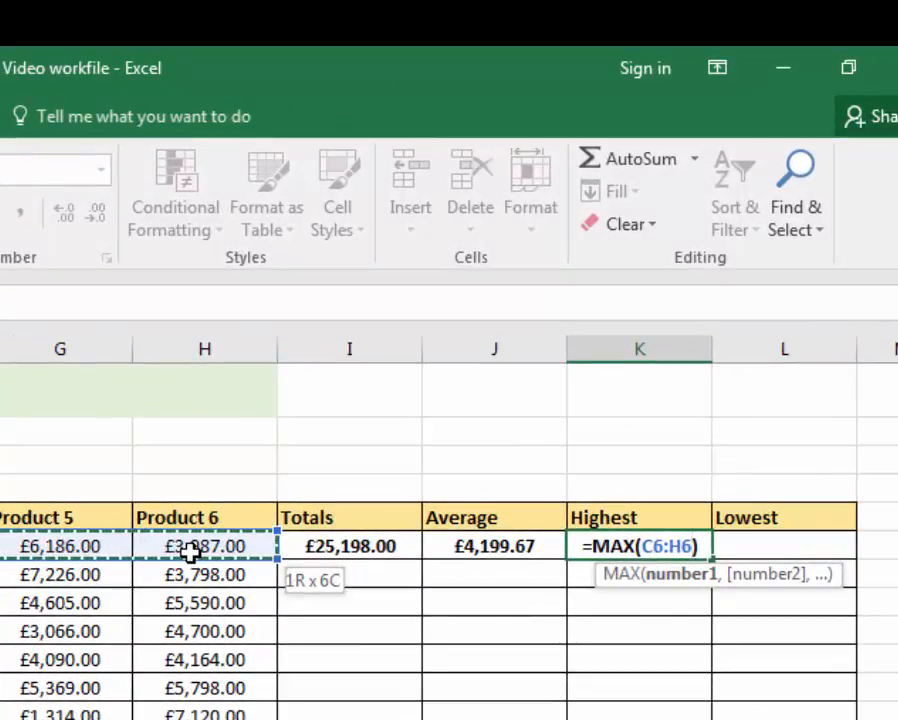
{"action": "left_click_drag", "start_coordinate": [190, 553], "coordinate": [188, 548]}
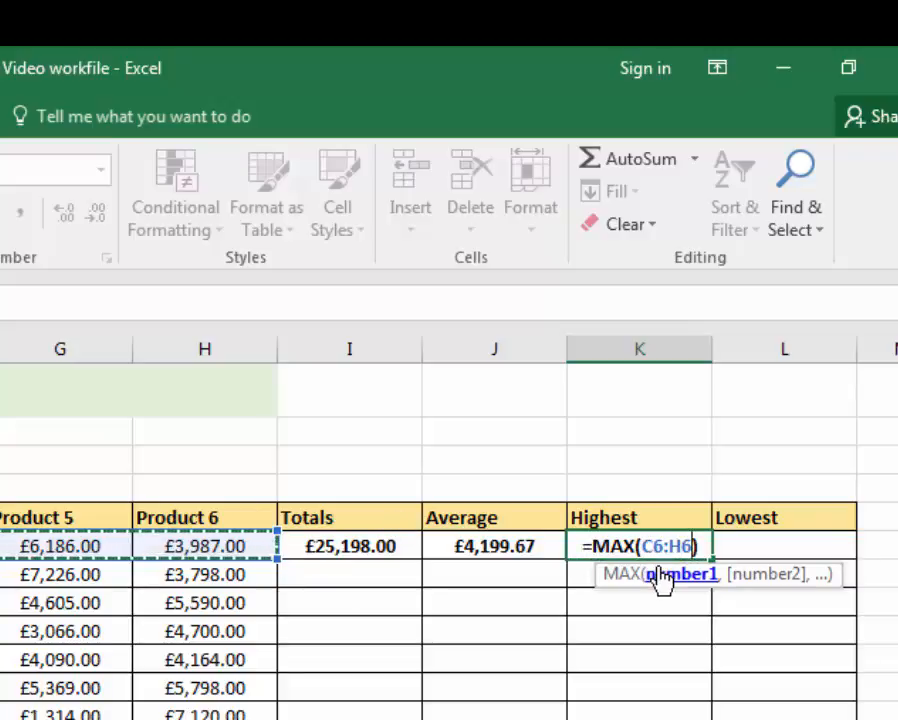
{"action": "key", "text": "Return"}
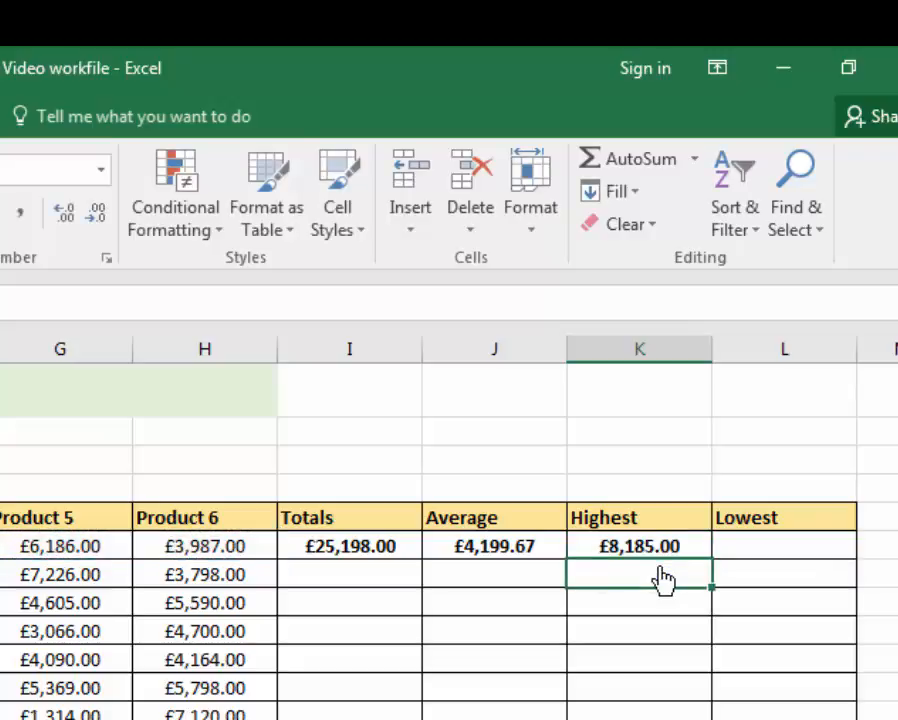
Step: Insert a MIN formula in L6 under Lowest and edit its range to C6:H6
{"action": "left_click", "coordinate": [776, 547]}
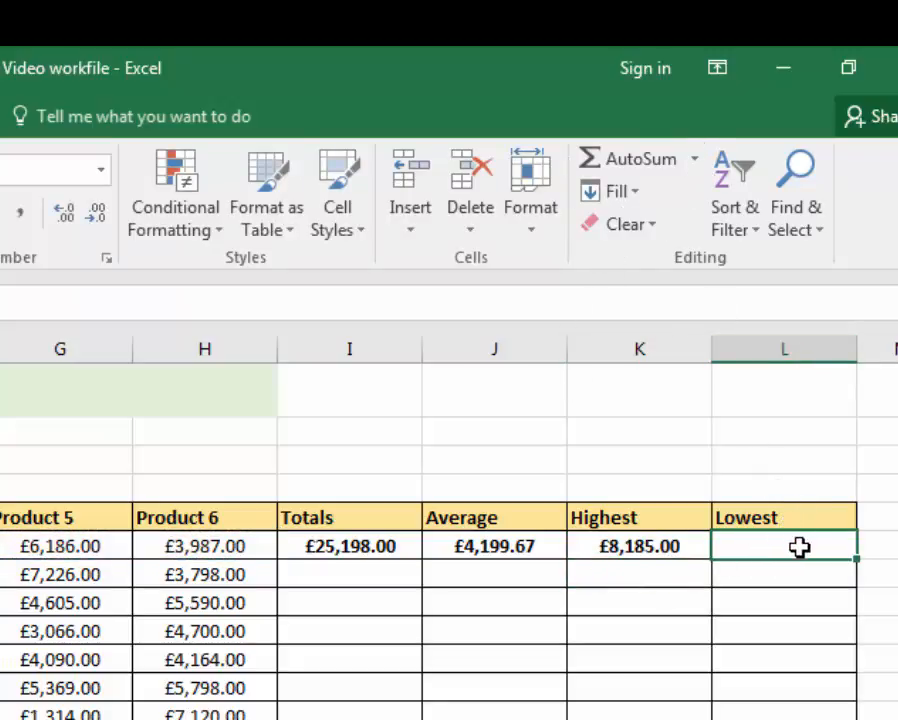
{"action": "left_click", "coordinate": [694, 160]}
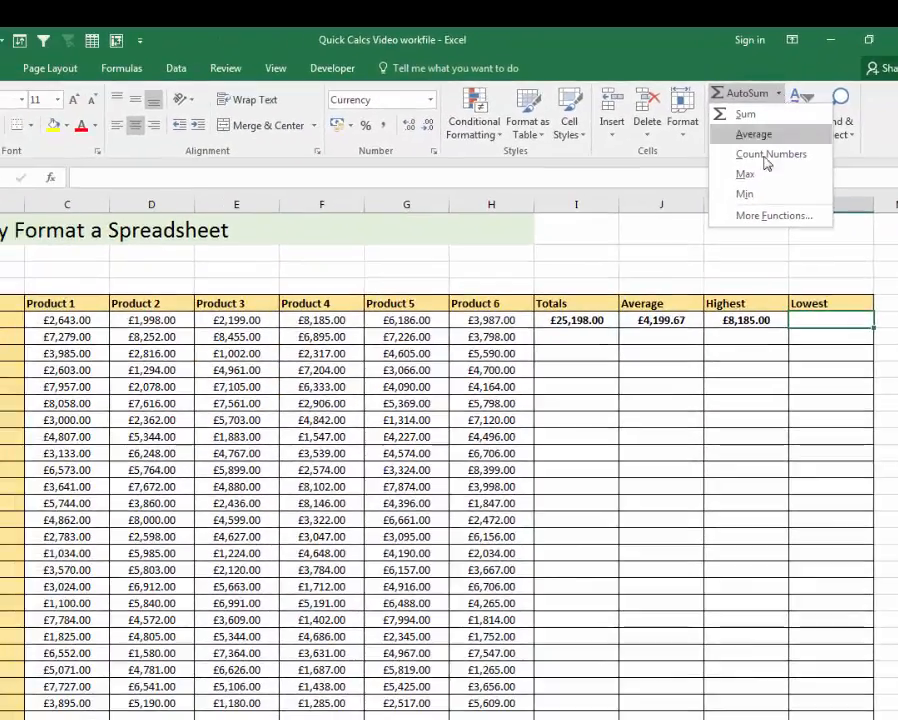
{"action": "left_click", "coordinate": [745, 195]}
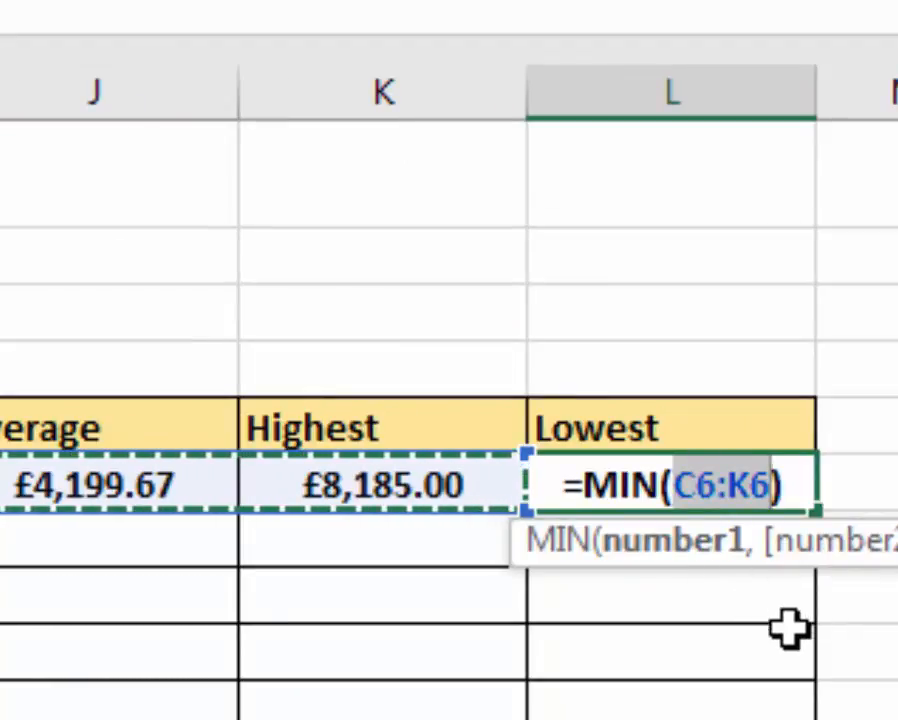
{"action": "type", "text": "B6:k6"}
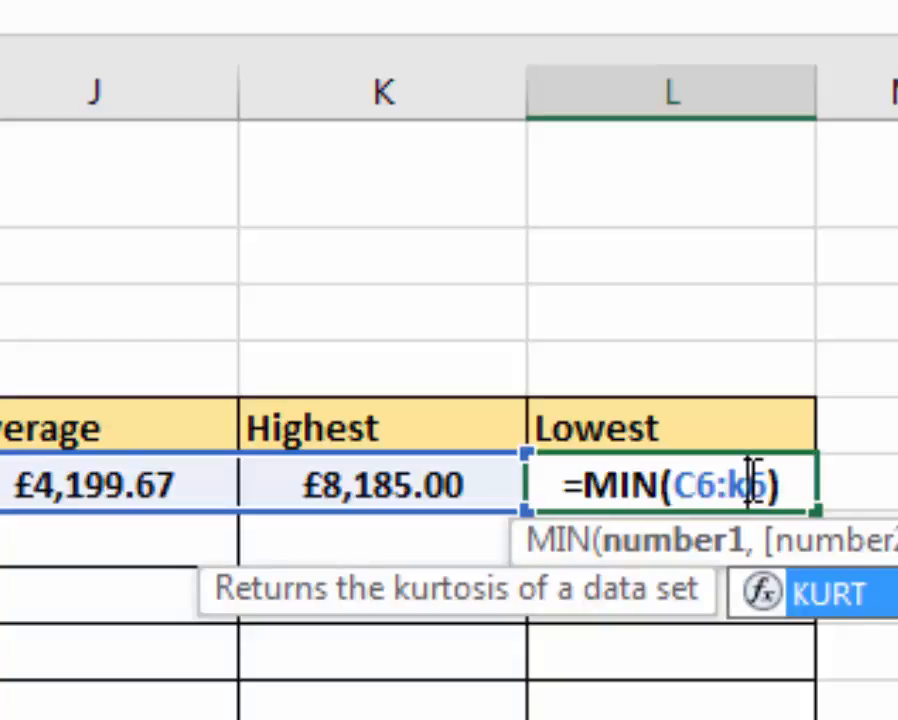
{"action": "key", "text": "BackSpace"}
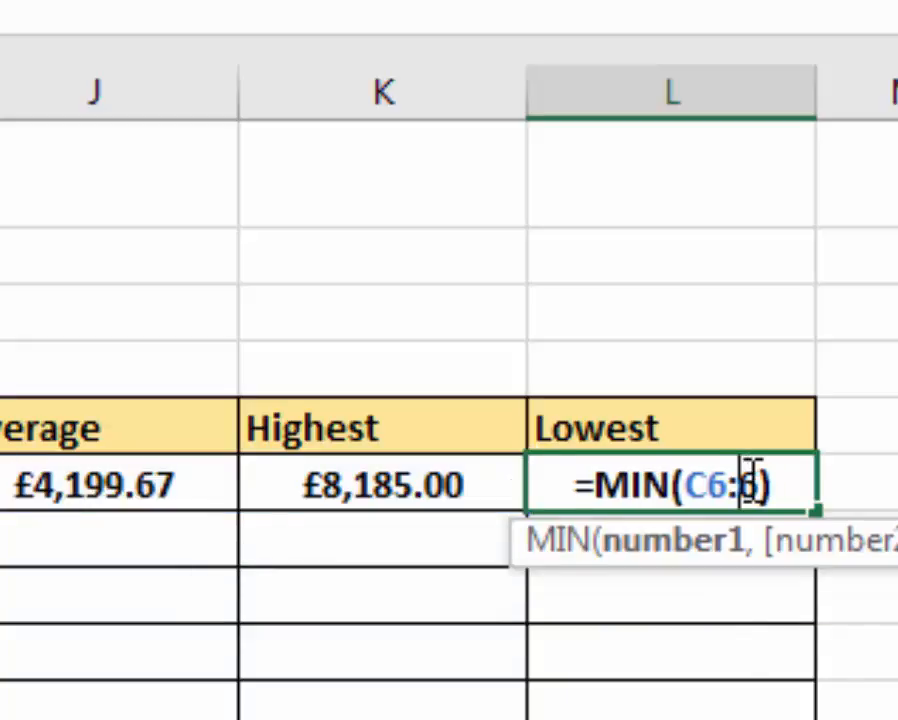
{"action": "type", "text": "h"}
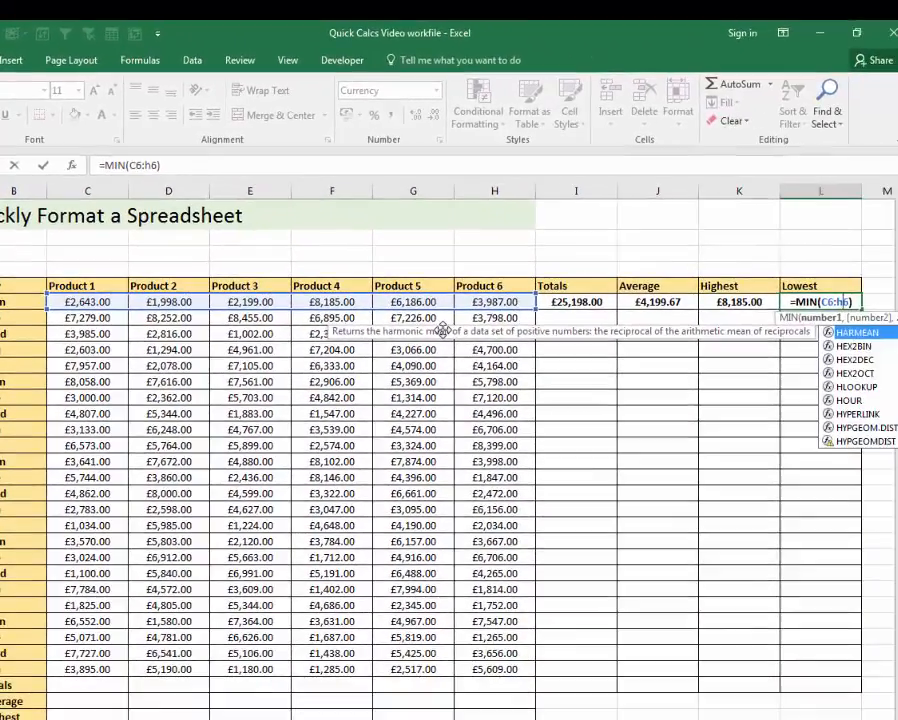
{"action": "key", "text": "Return"}
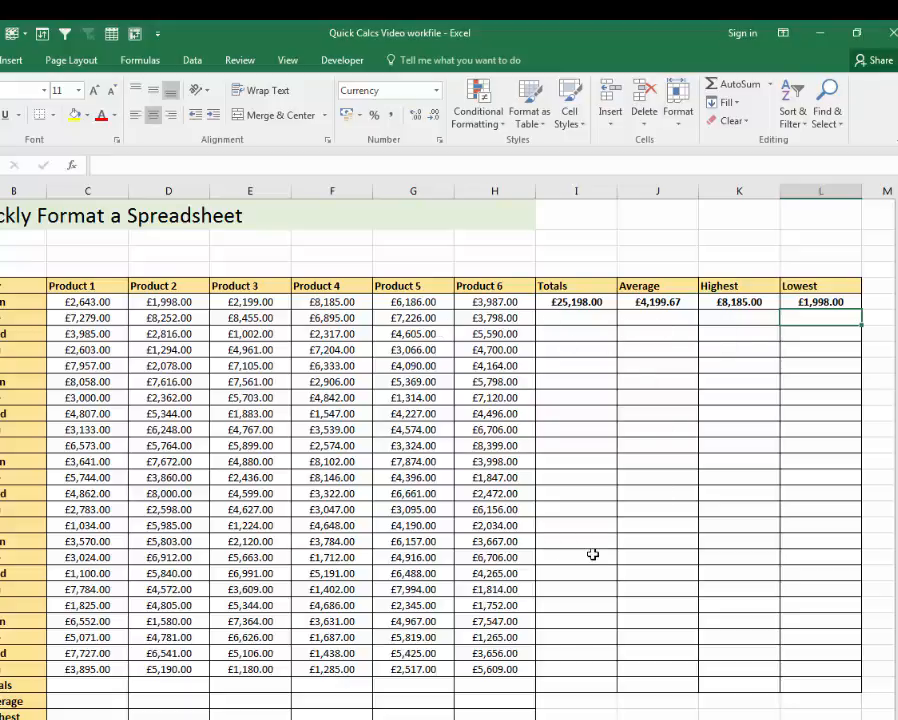
Step: Fill the four formulas in I6:L6 down through row 29, the last sales date
{"action": "left_click", "coordinate": [582, 301]}
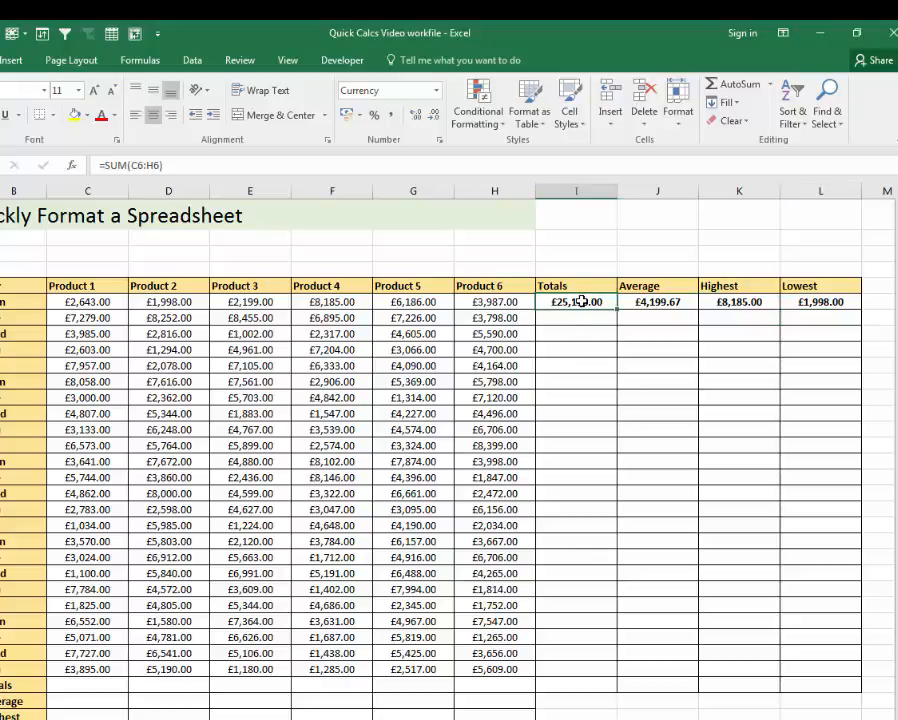
{"action": "left_click_drag", "start_coordinate": [621, 301], "coordinate": [802, 302]}
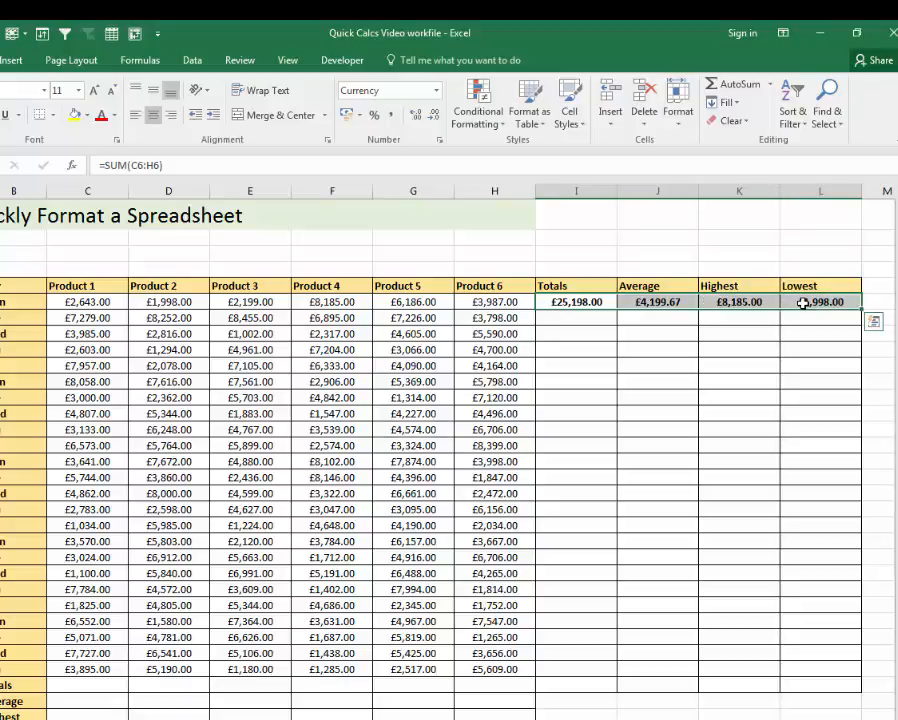
{"action": "left_click", "coordinate": [572, 304]}
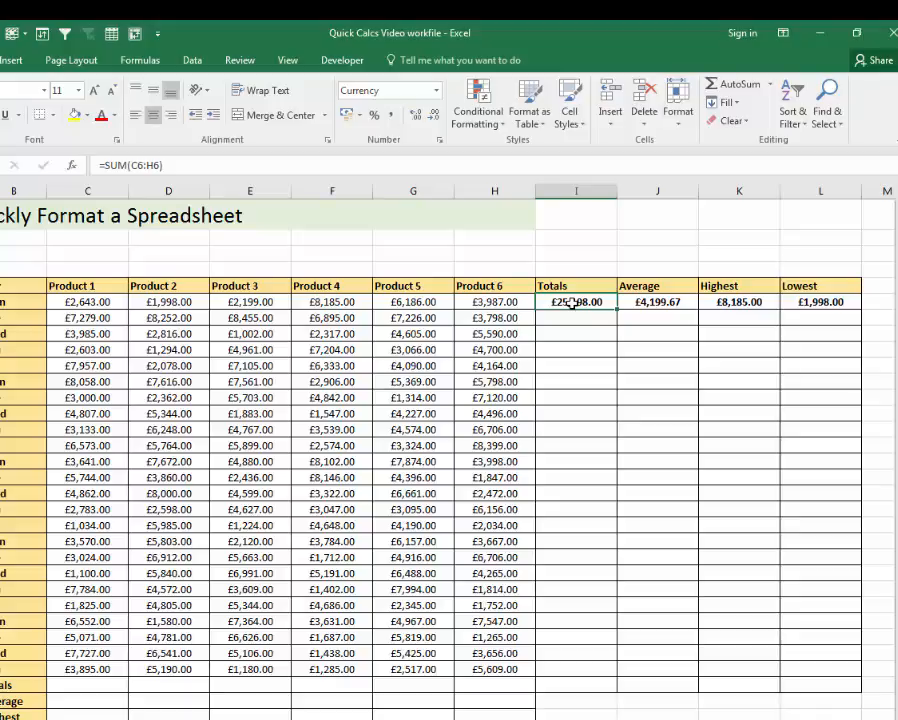
{"action": "key", "text": "ctrl+shift+Right"}
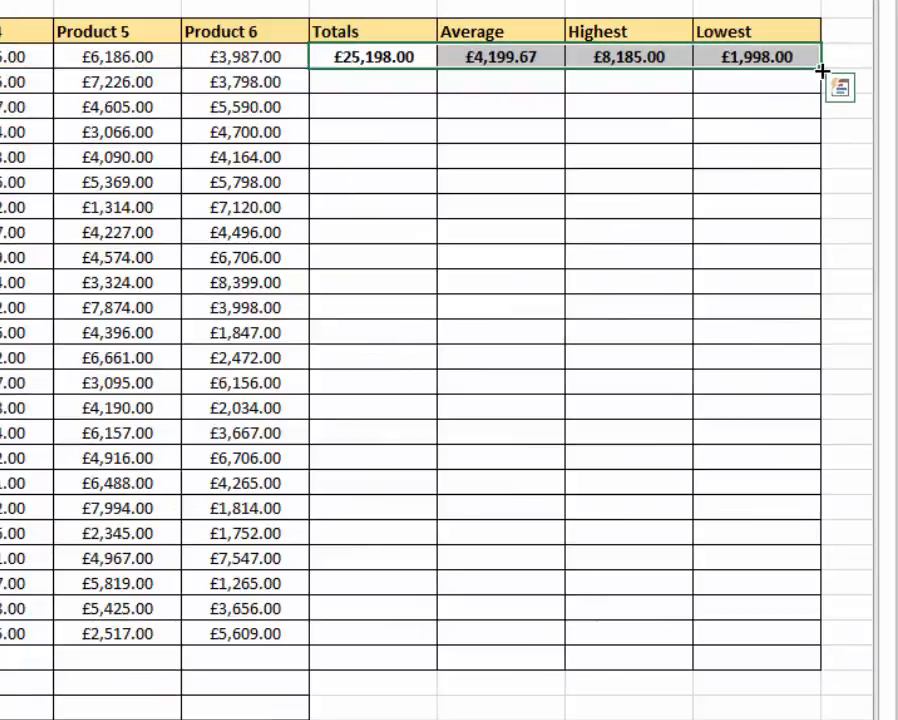
{"action": "left_click_drag", "start_coordinate": [822, 70], "coordinate": [808, 641]}
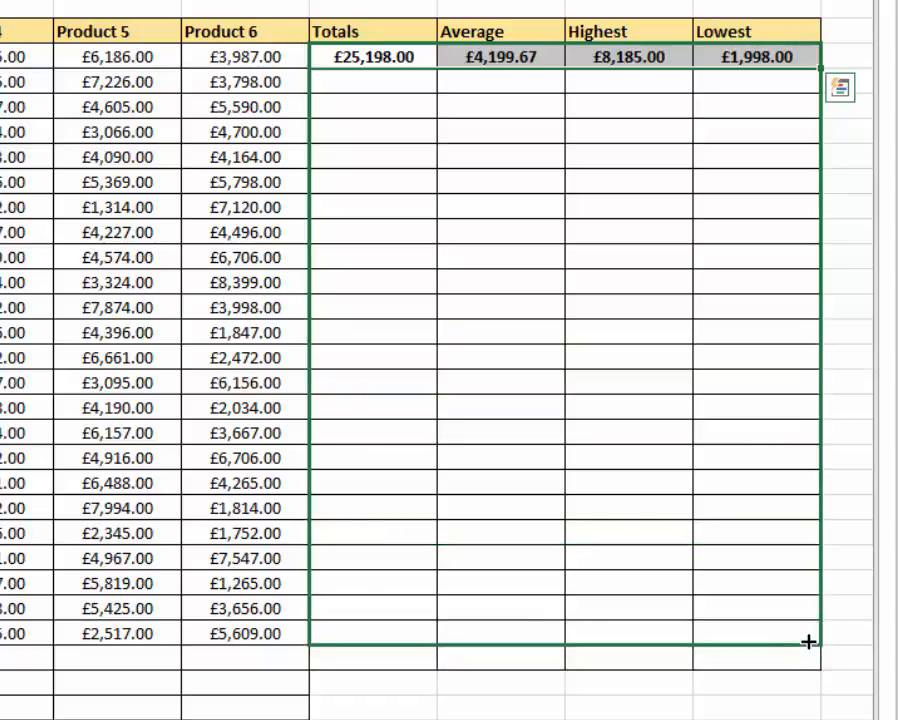
Step: Finish filling the I6:L6 formulas down to row 29 and check the SUM formulas in I6:I9
{"action": "left_click_drag", "start_coordinate": [808, 641], "coordinate": [807, 639]}
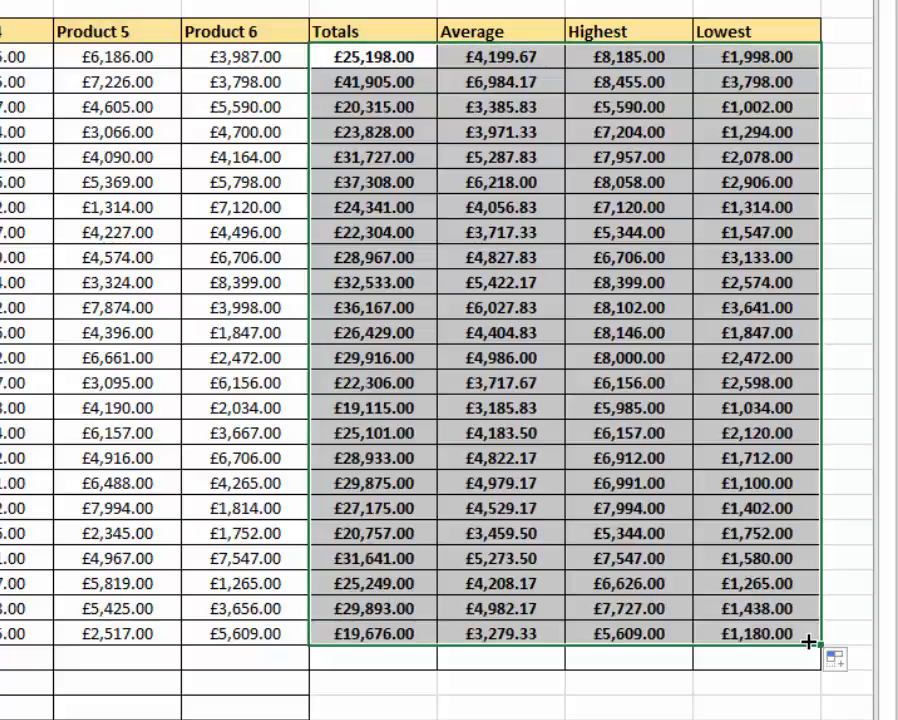
{"action": "left_click", "coordinate": [393, 56]}
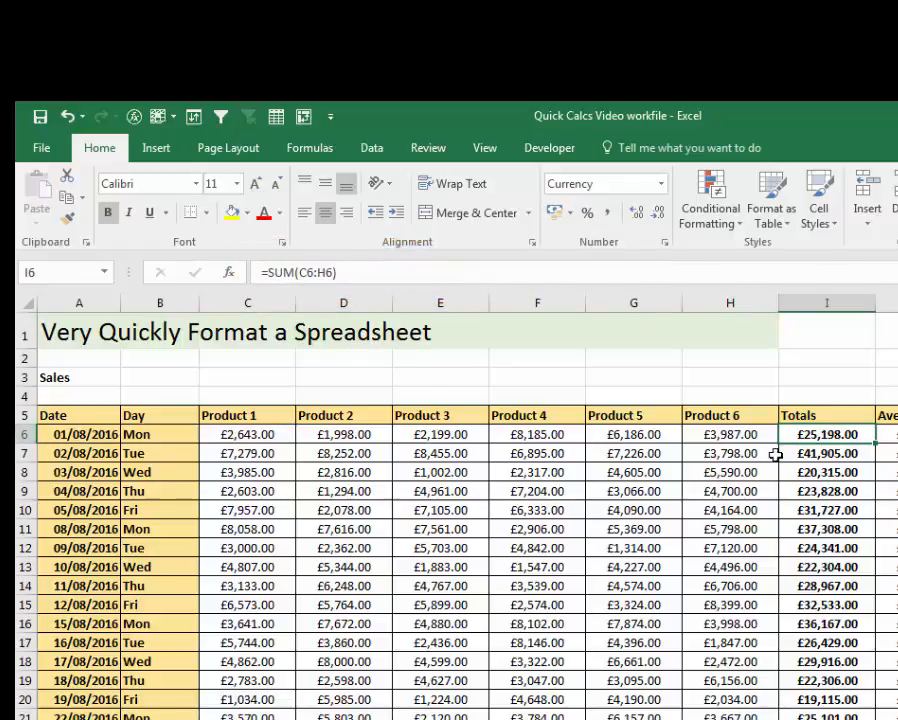
{"action": "left_click", "coordinate": [818, 456]}
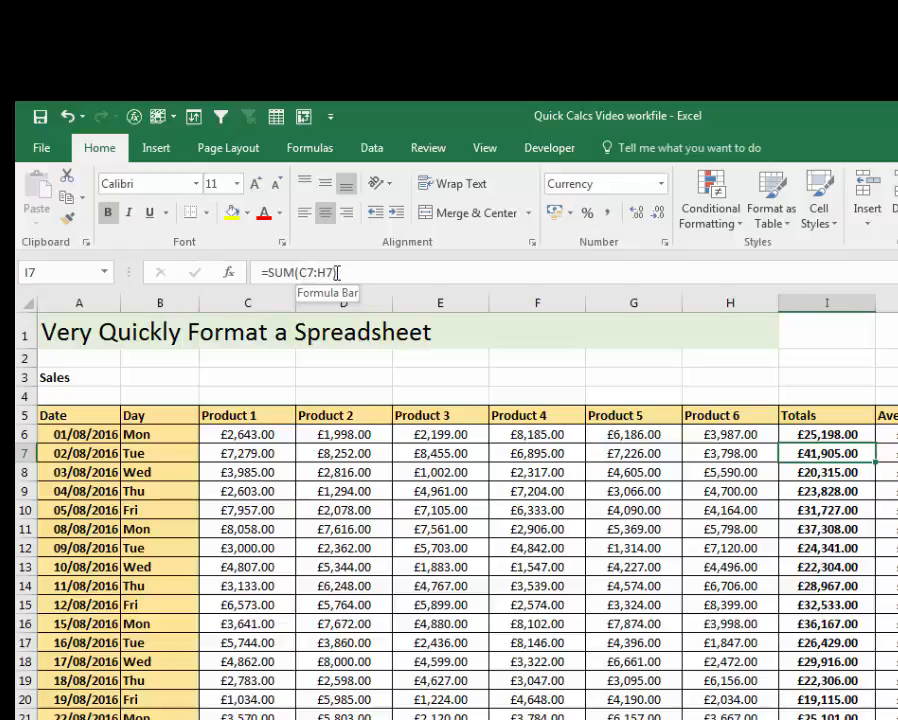
{"action": "left_click", "coordinate": [816, 472]}
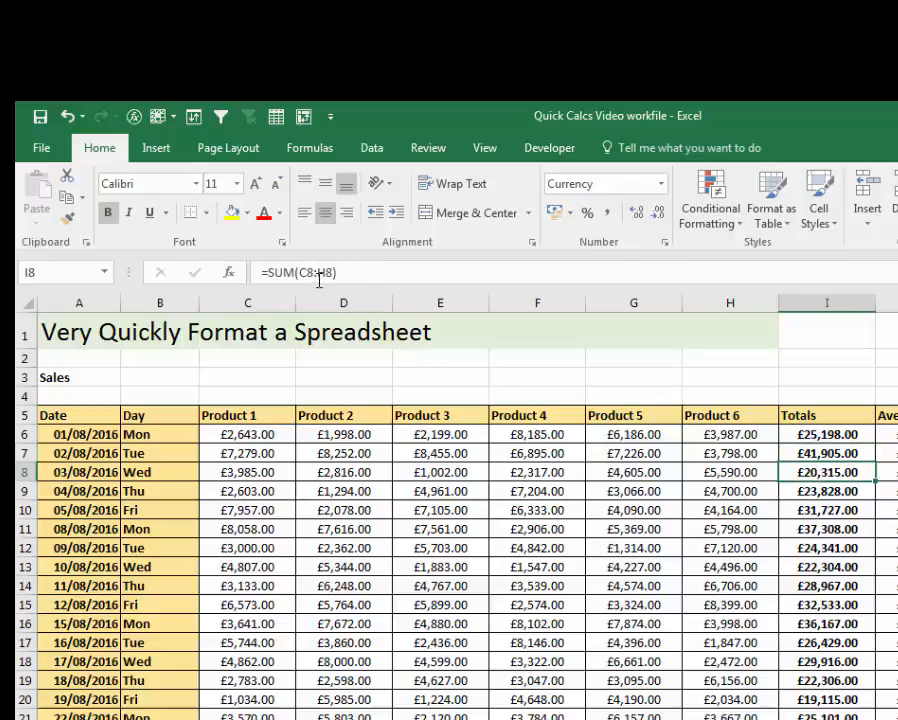
{"action": "left_click", "coordinate": [818, 491]}
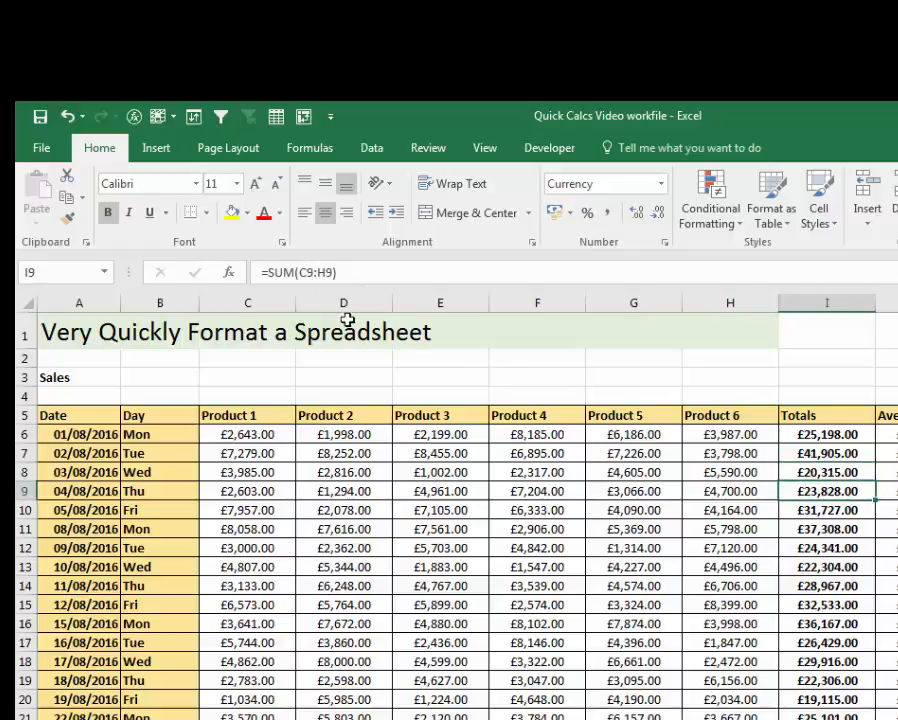
Step: Check the row 6 formulas under Totals, Average, Highest and Lowest, and select the filled results below them
{"action": "left_click", "coordinate": [884, 434]}
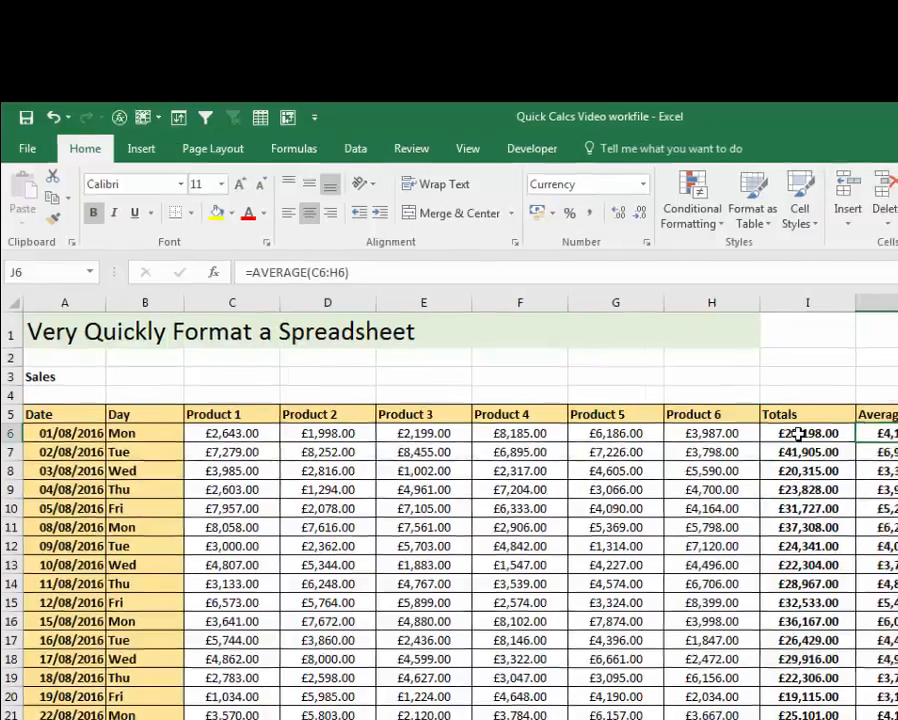
{"action": "left_click", "coordinate": [818, 434]}
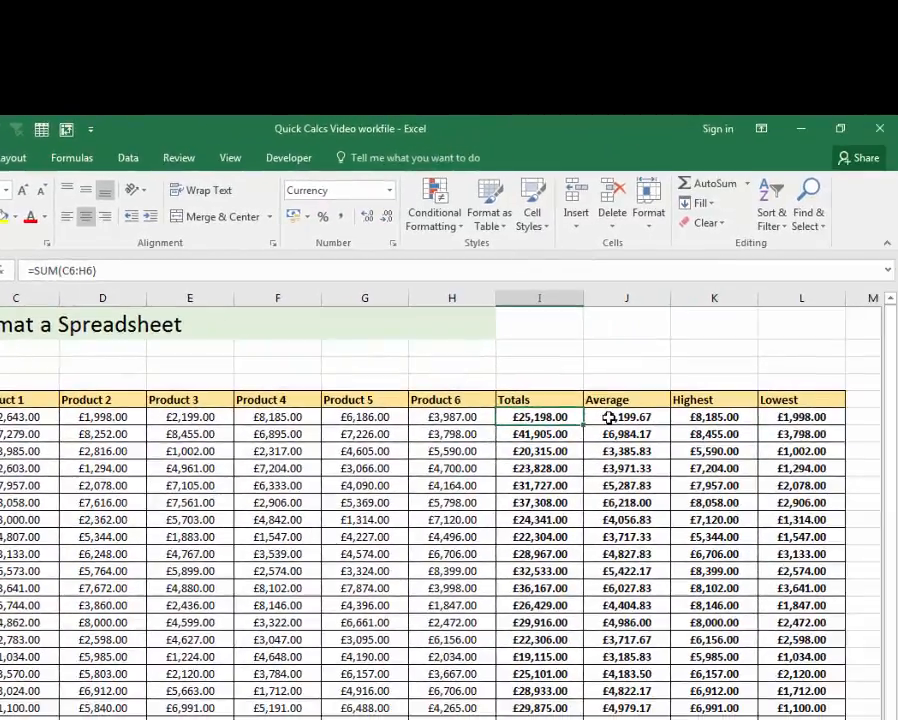
{"action": "left_click", "coordinate": [609, 417]}
{"action": "left_click", "coordinate": [706, 417]}
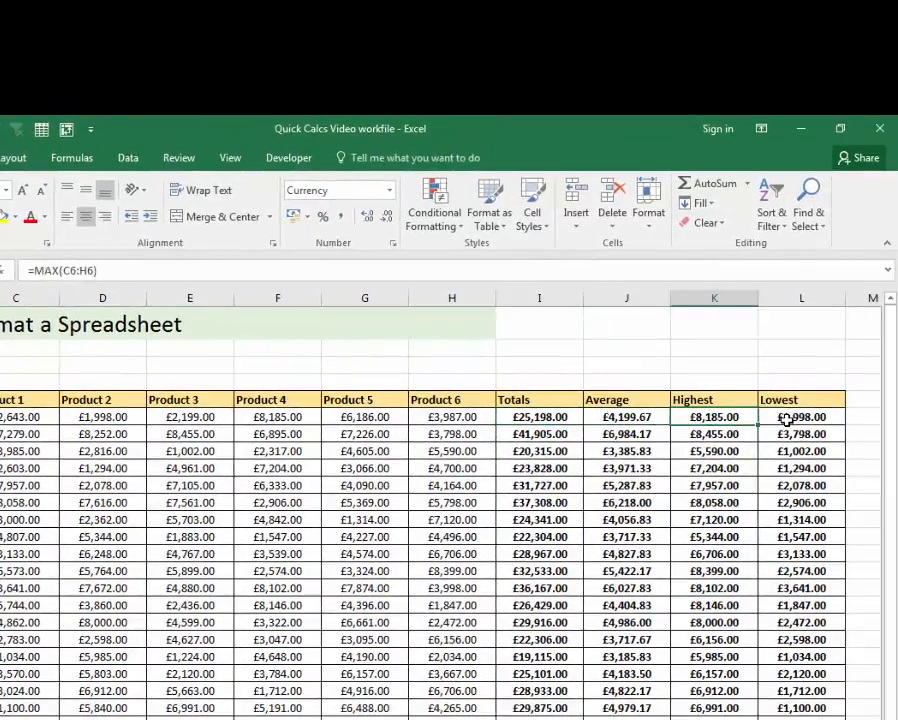
{"action": "left_click", "coordinate": [787, 420]}
{"action": "left_click_drag", "start_coordinate": [556, 417], "coordinate": [846, 719]}
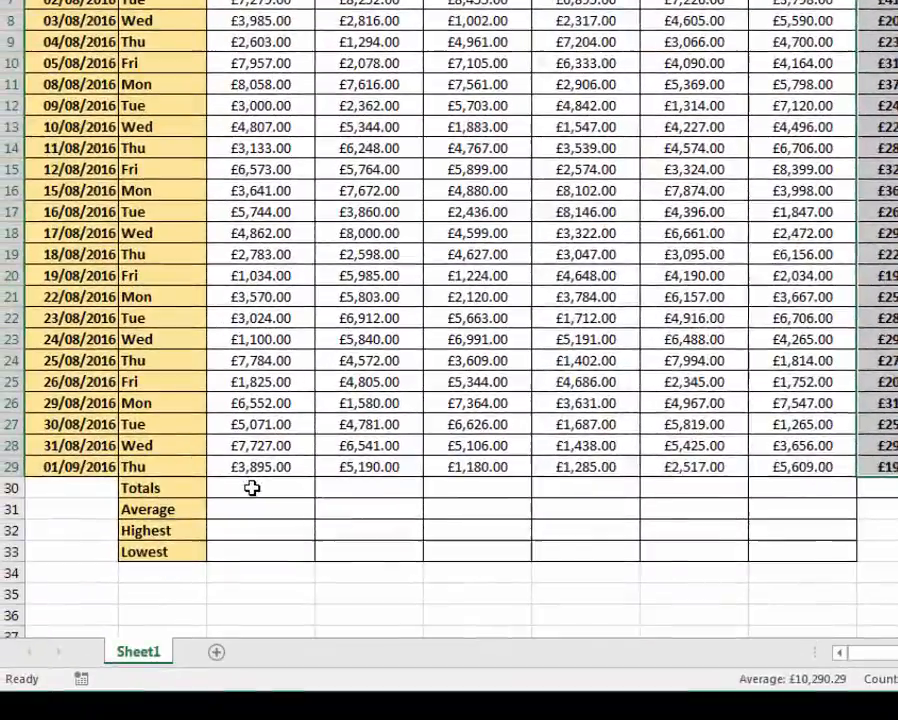
Step: Look over the empty Totals, Average, Highest and Lowest cells C30:C33 beneath the Product 1 column
{"action": "left_click", "coordinate": [125, 686]}
{"action": "left_click", "coordinate": [244, 510]}
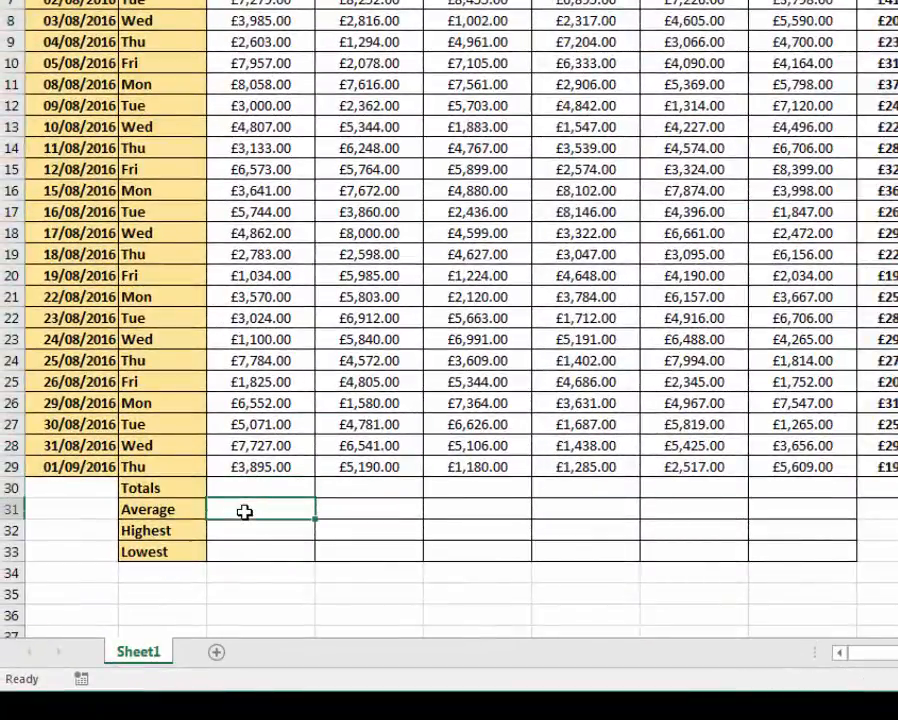
{"action": "left_click", "coordinate": [236, 529]}
{"action": "left_click", "coordinate": [236, 550]}
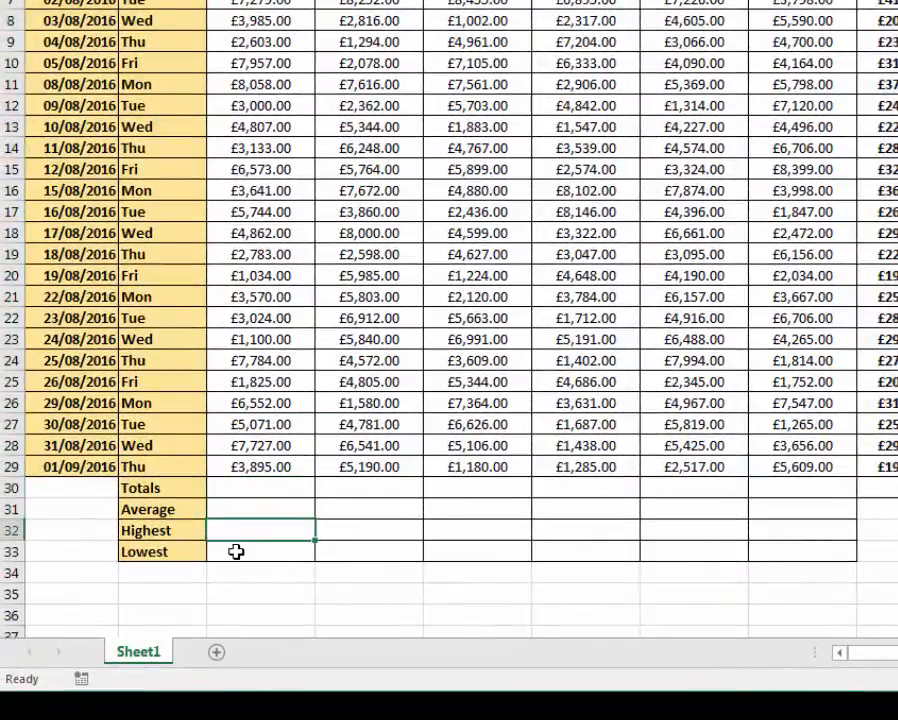
{"action": "left_click", "coordinate": [240, 490]}
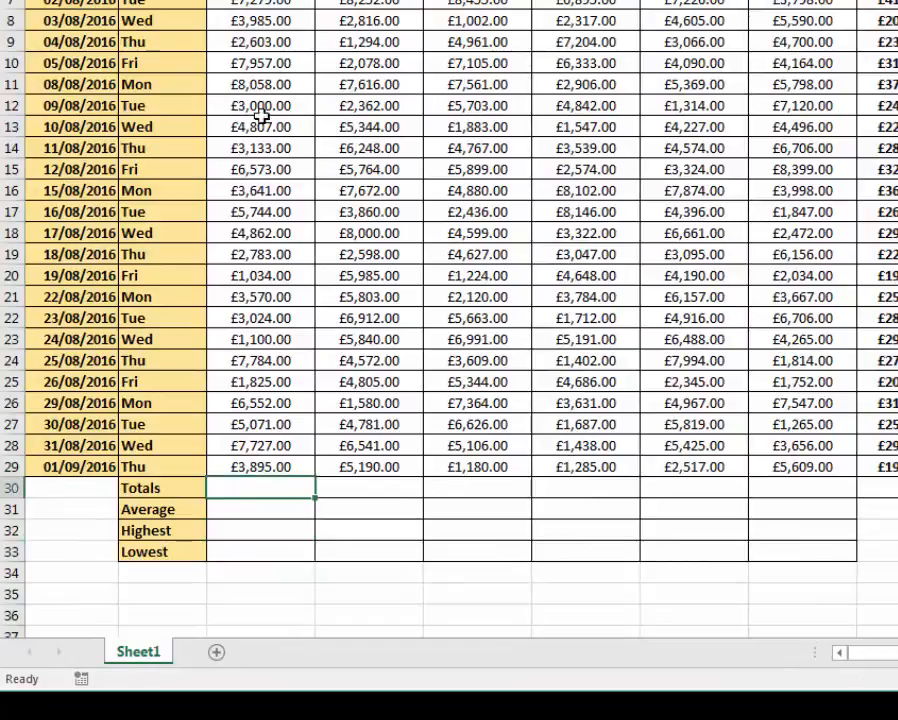
{"action": "left_click", "coordinate": [266, 509]}
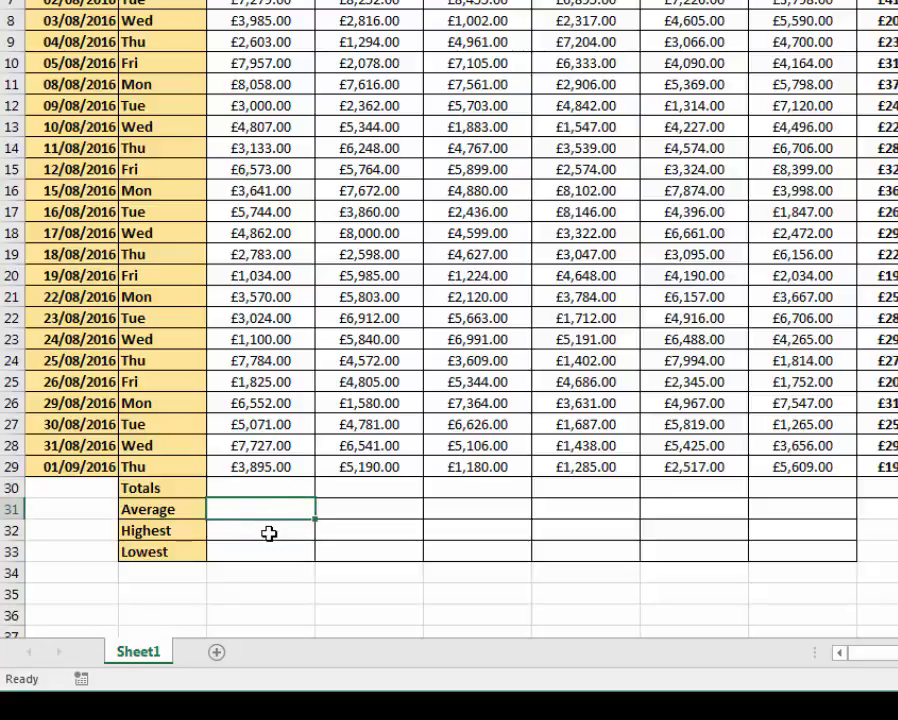
{"action": "left_click", "coordinate": [269, 533]}
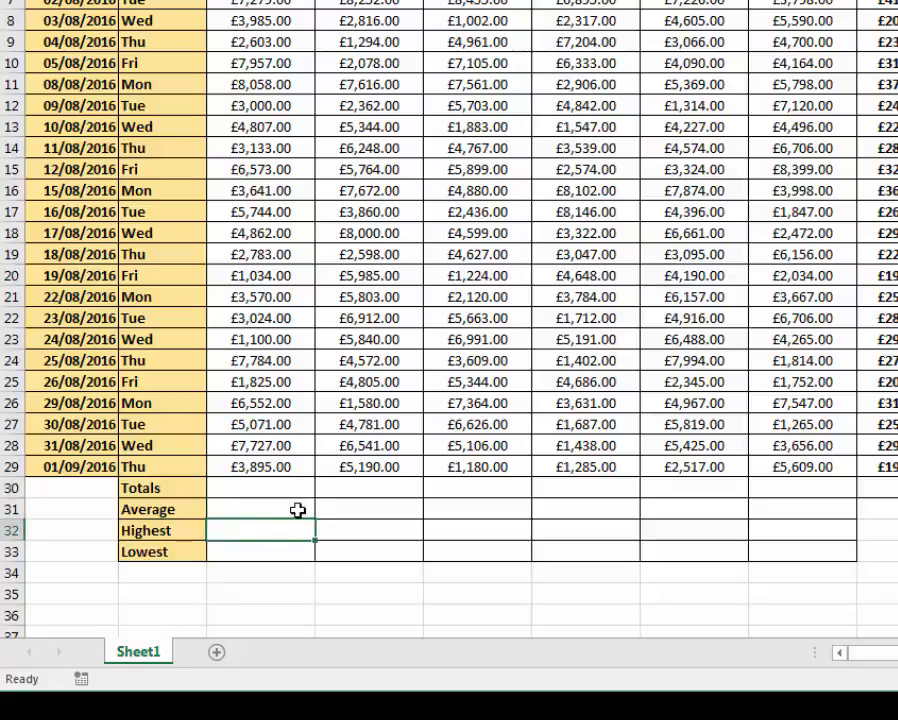
{"action": "left_click", "coordinate": [228, 552]}
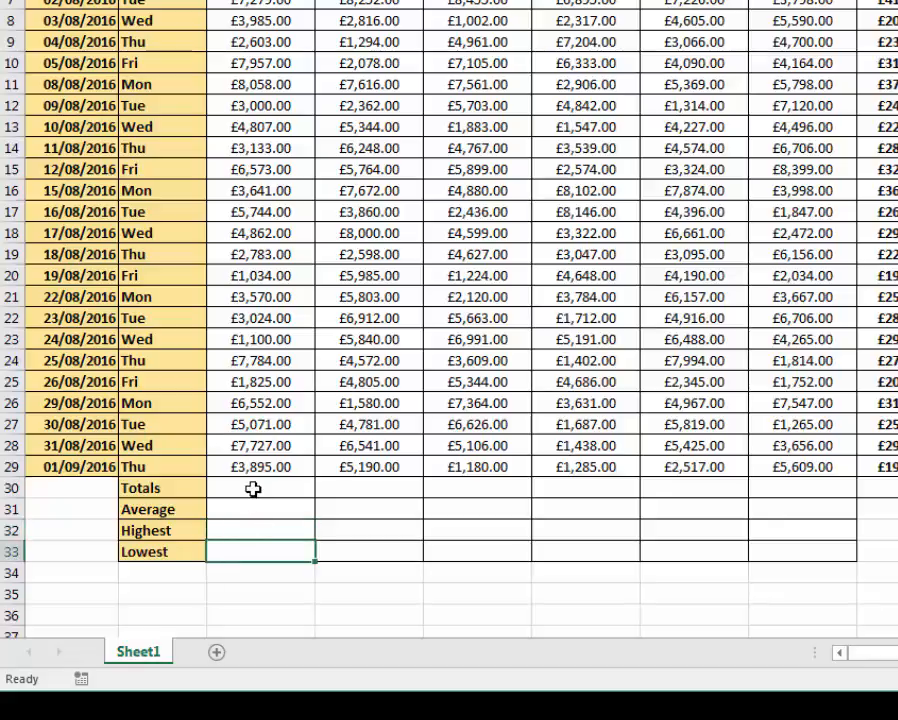
Step: Select the Product 1 summary cells C30:C33 and open the list of AutoSum functions
{"action": "left_click_drag", "start_coordinate": [254, 488], "coordinate": [259, 553]}
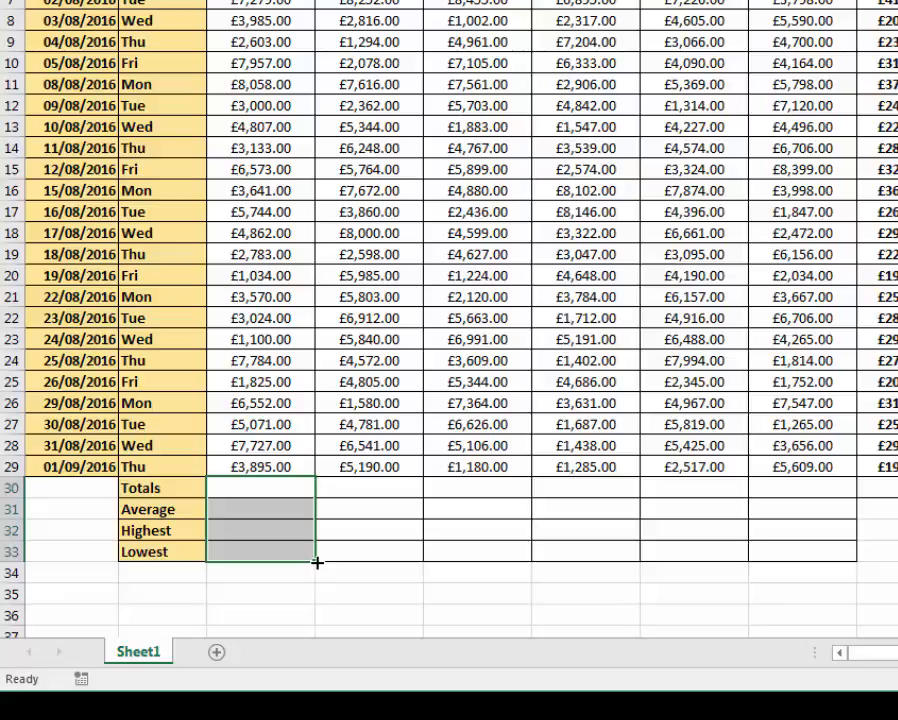
{"action": "mouse_move", "coordinate": [317, 563]}
{"action": "left_mouse_down"}
{"action": "mouse_move", "coordinate": [872, 559]}
{"action": "mouse_move", "coordinate": [373, 503]}
{"action": "mouse_move", "coordinate": [320, 510]}
{"action": "mouse_move", "coordinate": [306, 559]}
{"action": "left_mouse_up"}
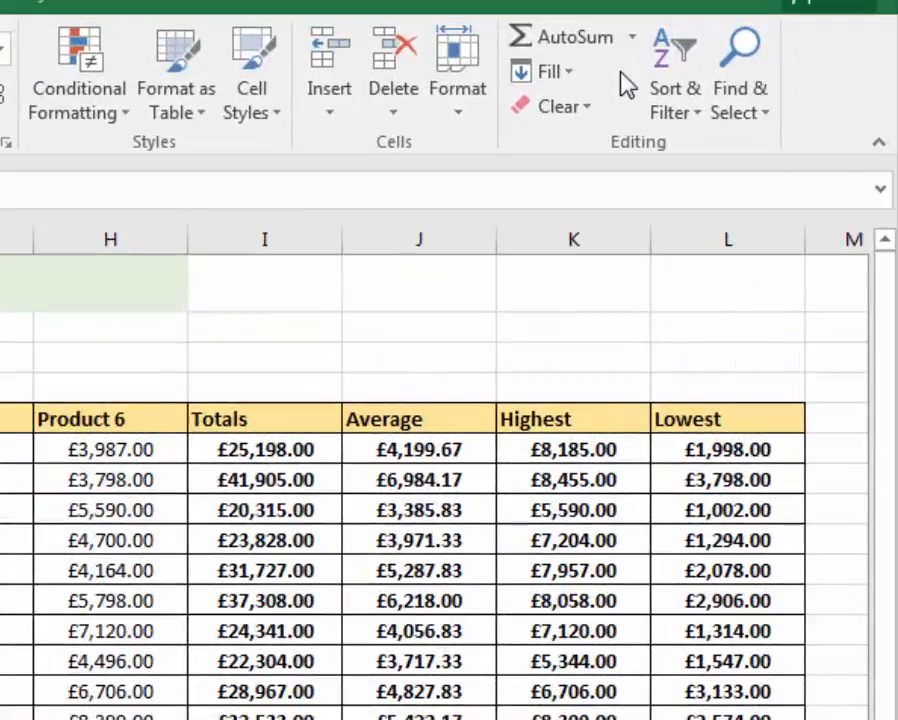
{"action": "left_click", "coordinate": [631, 40]}
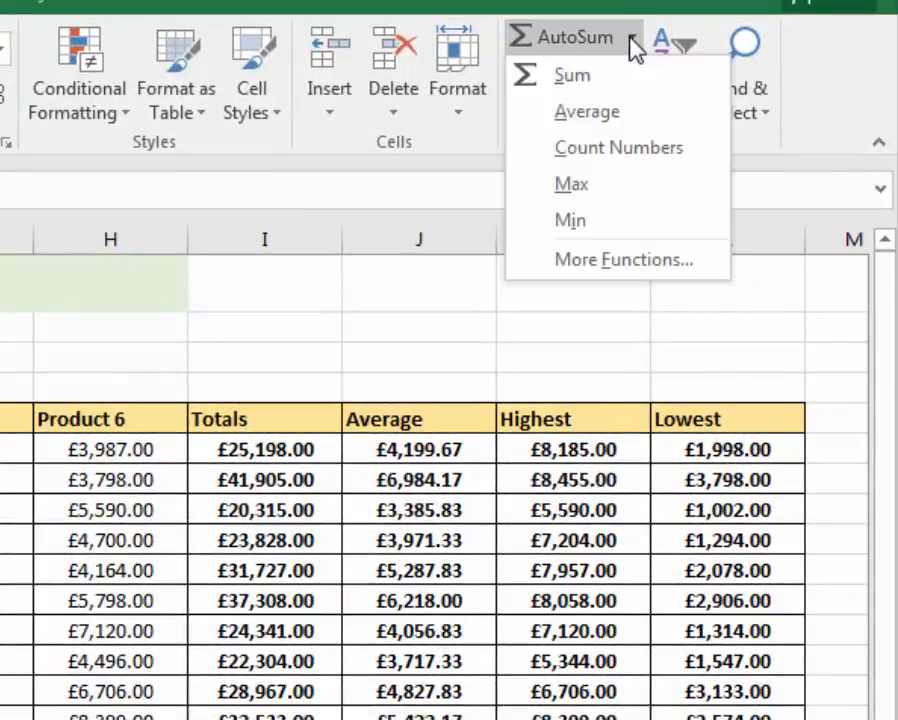